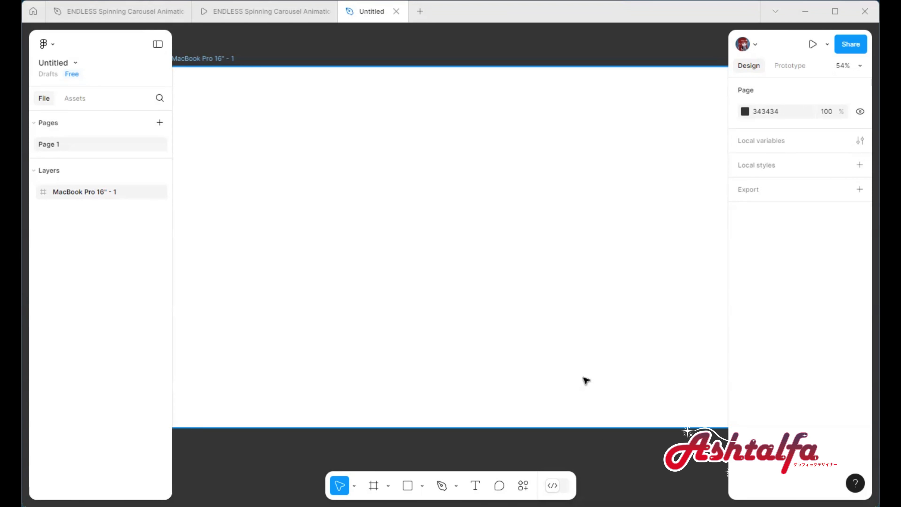
- Draw a small square right of the MacBook frame filled dark green 234128
left_click(847, 66)
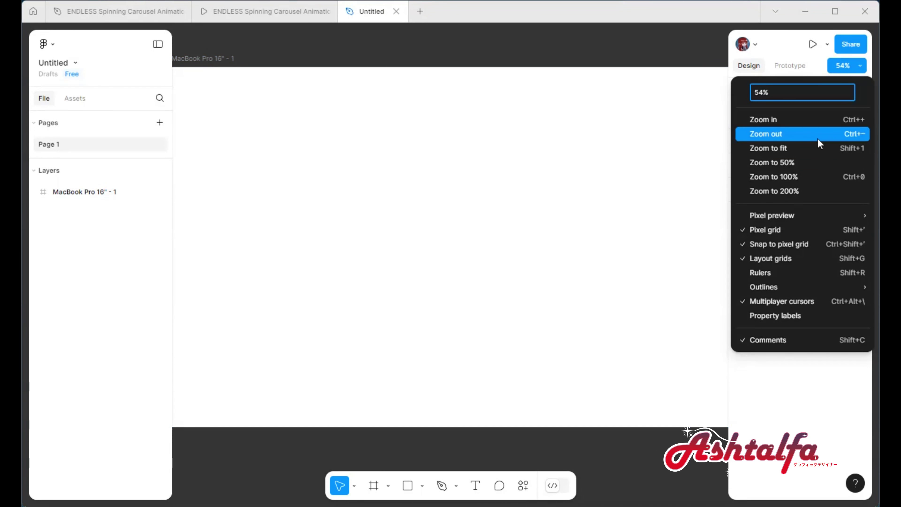
left_click(818, 131)
left_click(507, 282)
key("r")
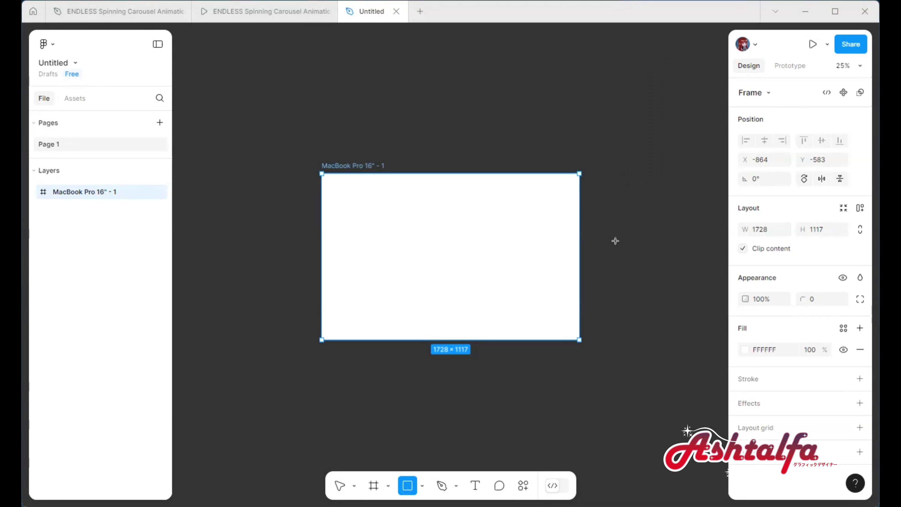
left_click_drag(586, 209, 604, 226)
left_click(746, 330)
type("234128")
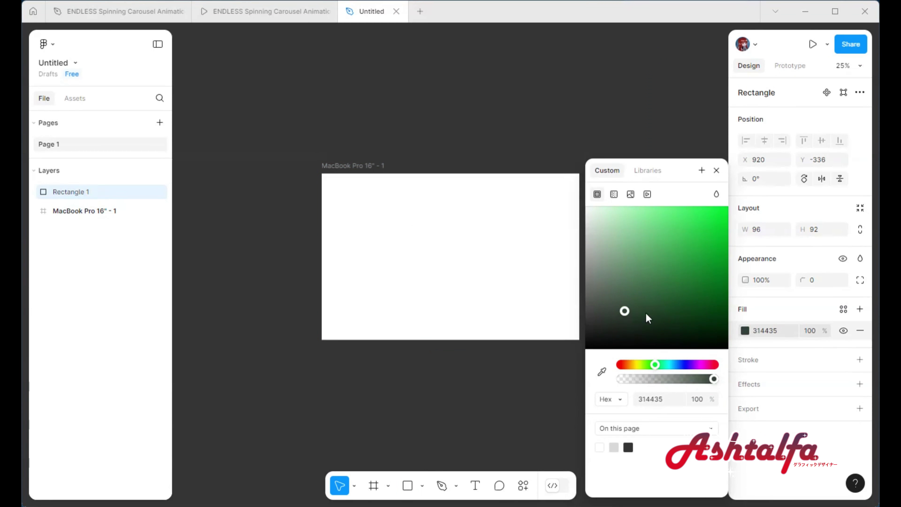
key("Escape")
left_click(597, 217)
- Duplicate the square into lighter green swatches
key("ctrl+d")
left_click(745, 330)
left_click(641, 247)
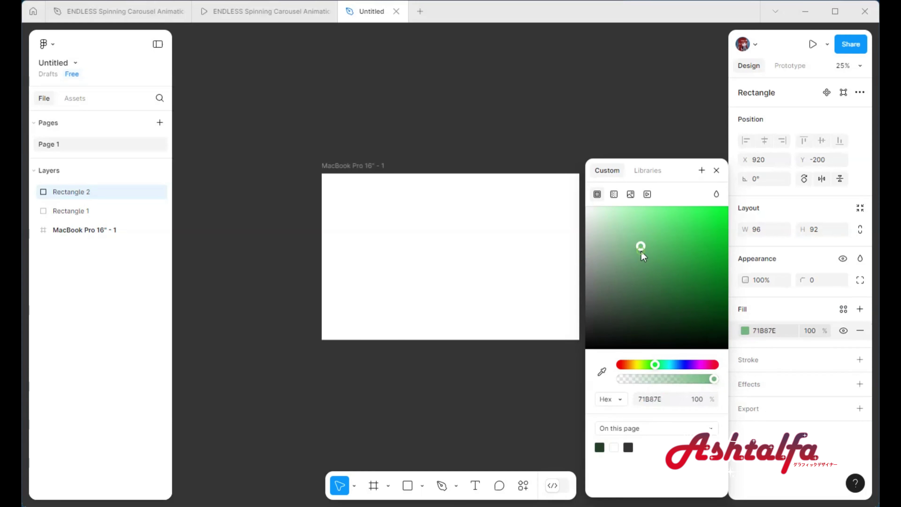
left_click(602, 238)
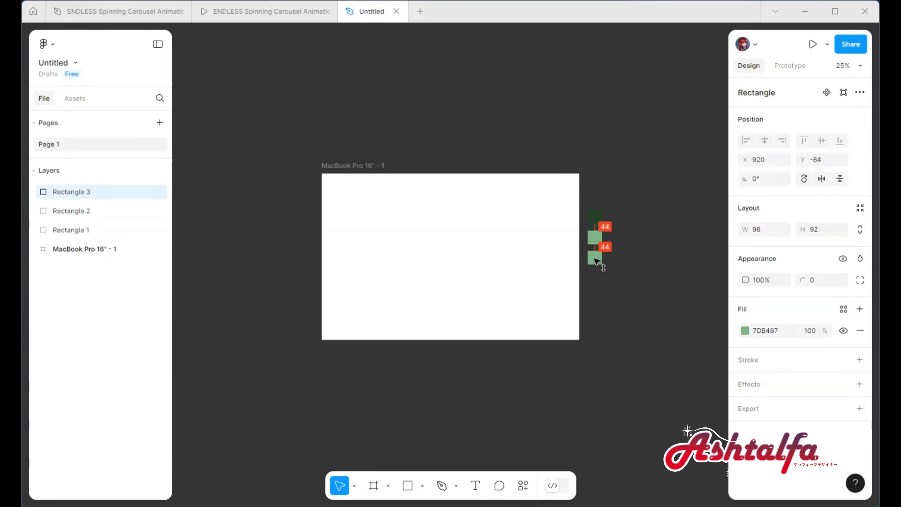
left_click(746, 331)
- Fill the MacBook frame dark green 234128 and paste the copied SnapStories header into it
left_click(662, 122)
left_click(354, 165)
left_click(745, 350)
left_click(657, 447)
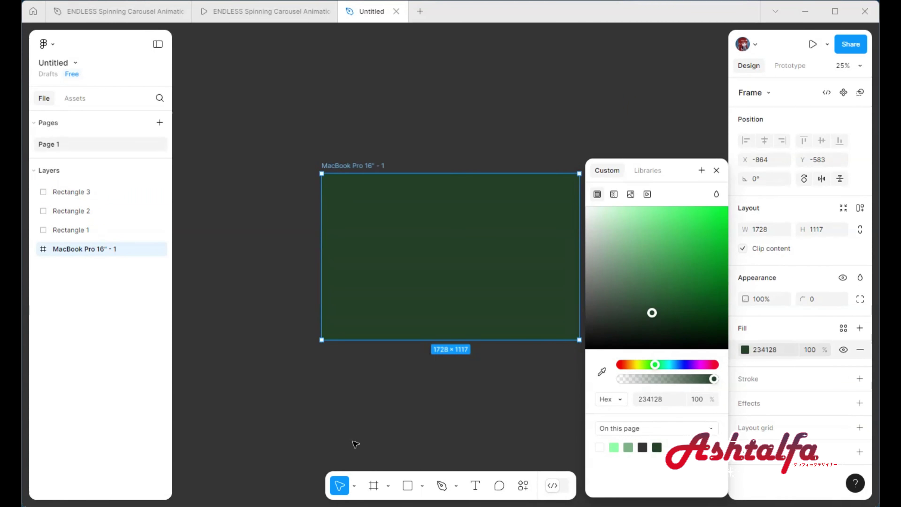
left_click(355, 444)
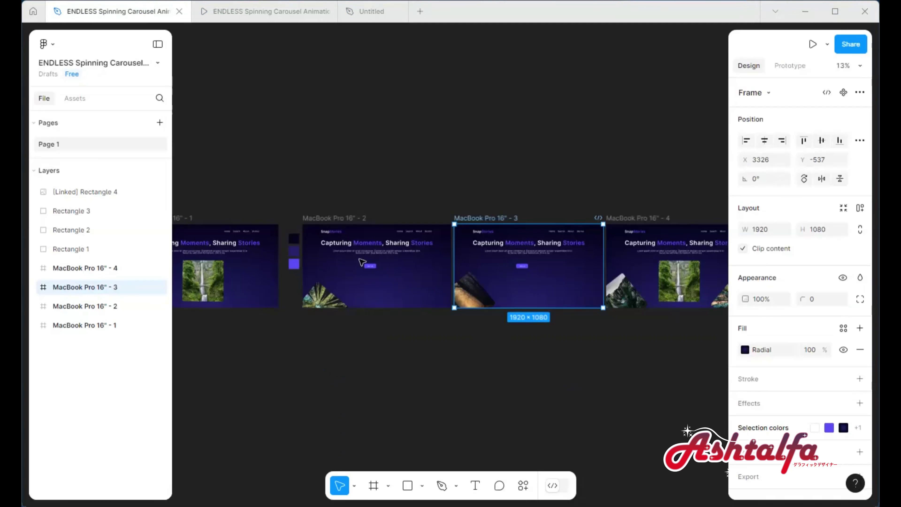
left_click(361, 14)
key("ctrl+v")
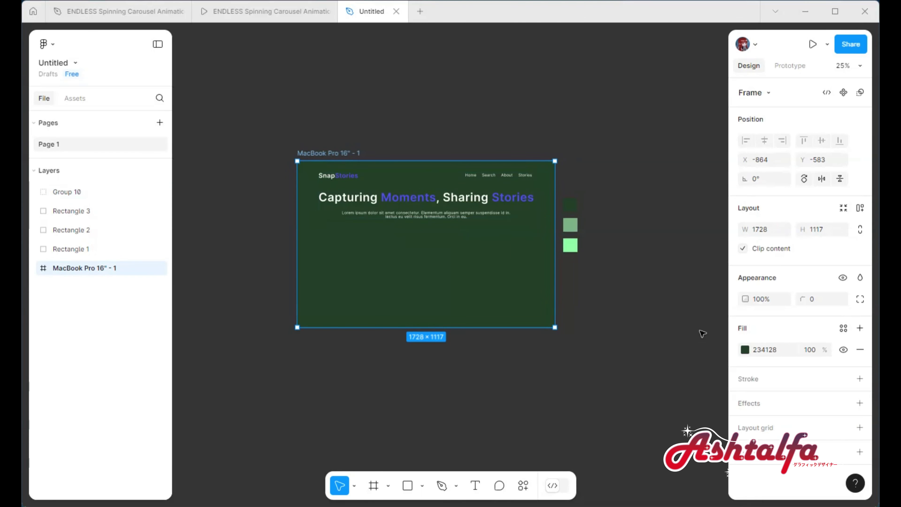
- Select the purple letters of 'Moments' and 'Stories' in the headline
left_click(386, 200, "ctrl")
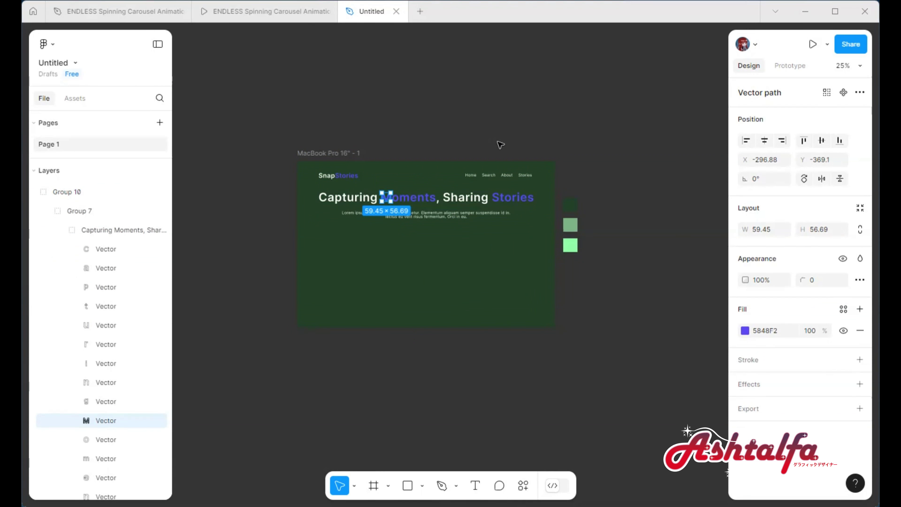
key("ctrl+equal")
left_click(339, 130, "shift")
left_click(377, 131, "shift")
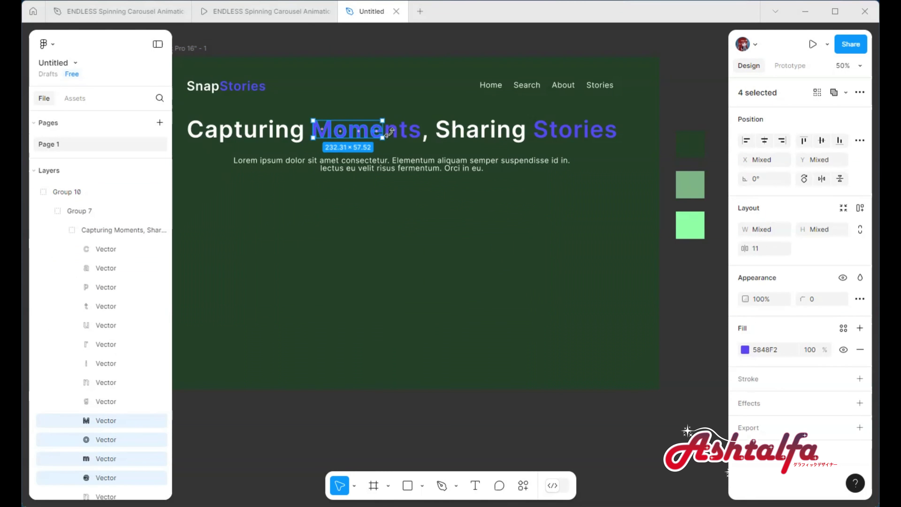
left_click(407, 132, "shift")
left_click(416, 132, "shift")
left_click(543, 131, "shift")
left_click(568, 133, "shift")
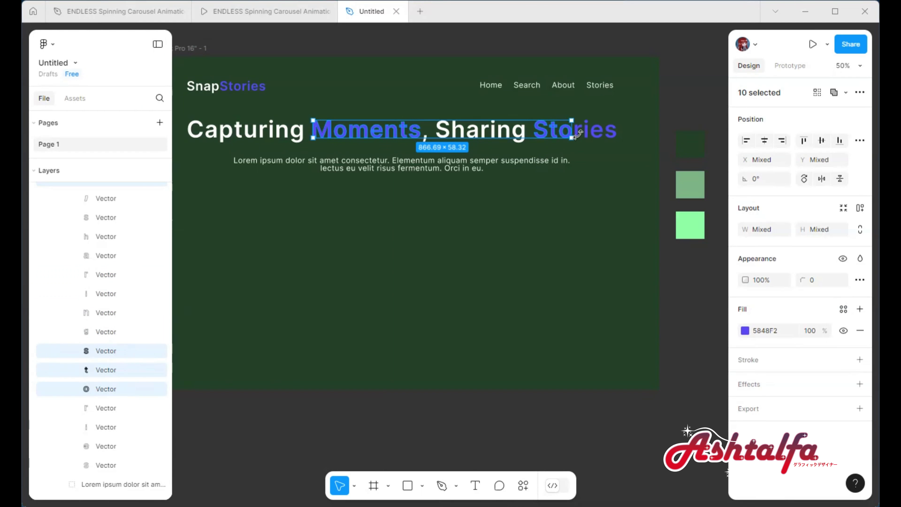
left_click(588, 131, "shift")
- Make the selected headline letters light green 90FFA5 and group them
left_click(746, 331)
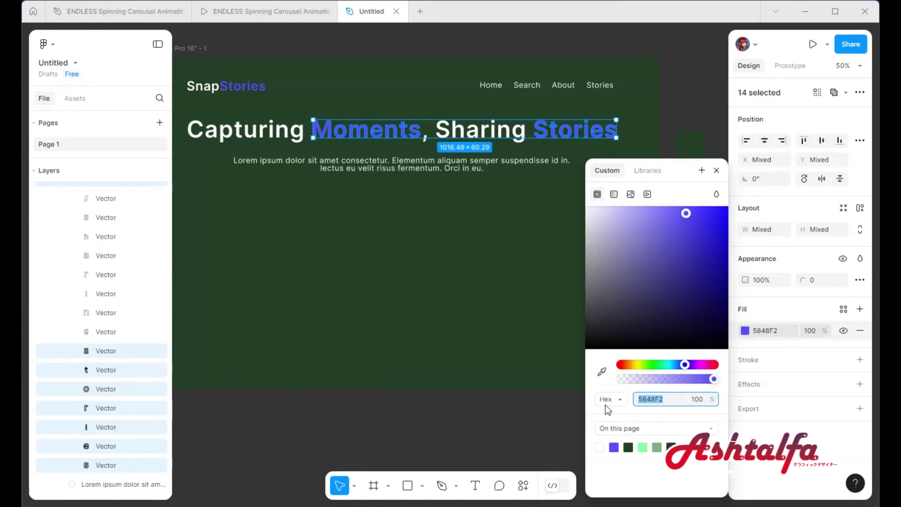
left_click(643, 448)
right_click(385, 116)
left_click(474, 235)
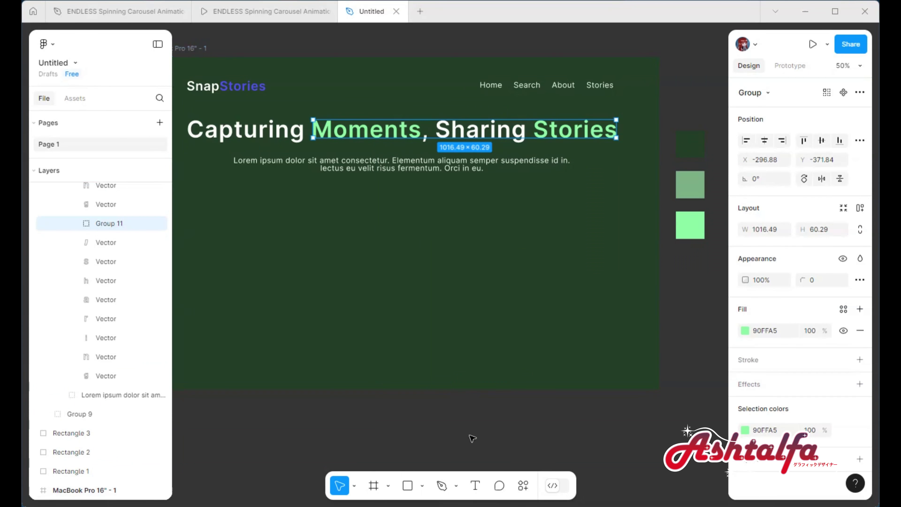
left_click(472, 438)
- Group the logo's 'Stories' letters and recolour them light green
left_click(227, 86)
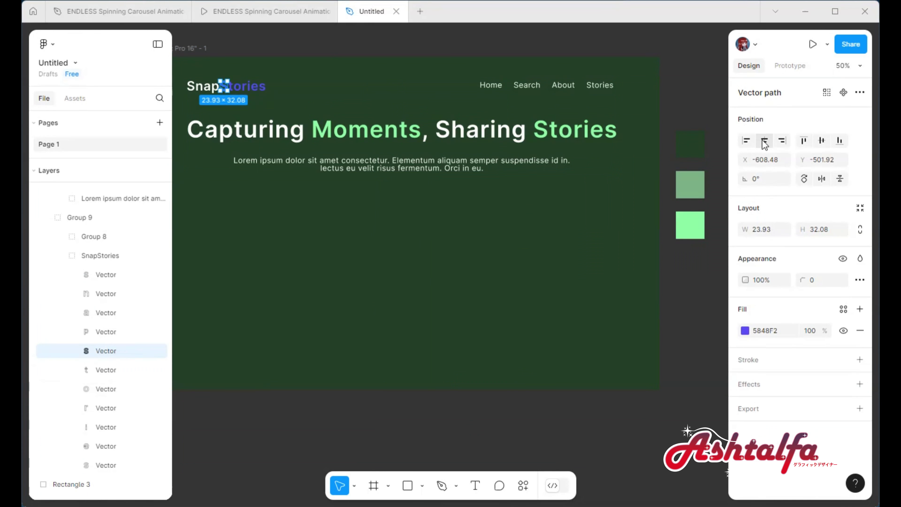
key("shift+0")
scroll(469, 317, "up", 5)
scroll(318, 185, "left", 4)
left_click(327, 186, "shift")
left_click(342, 188, "shift")
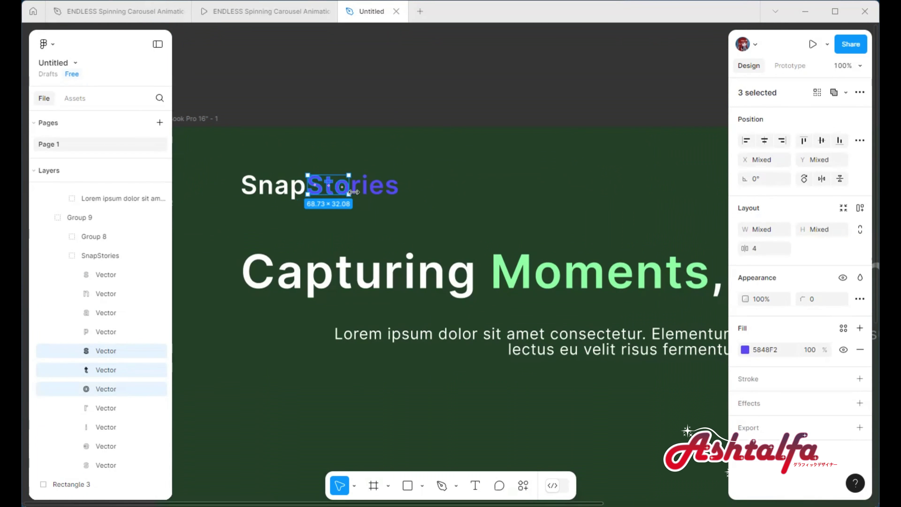
left_click(365, 186, "shift")
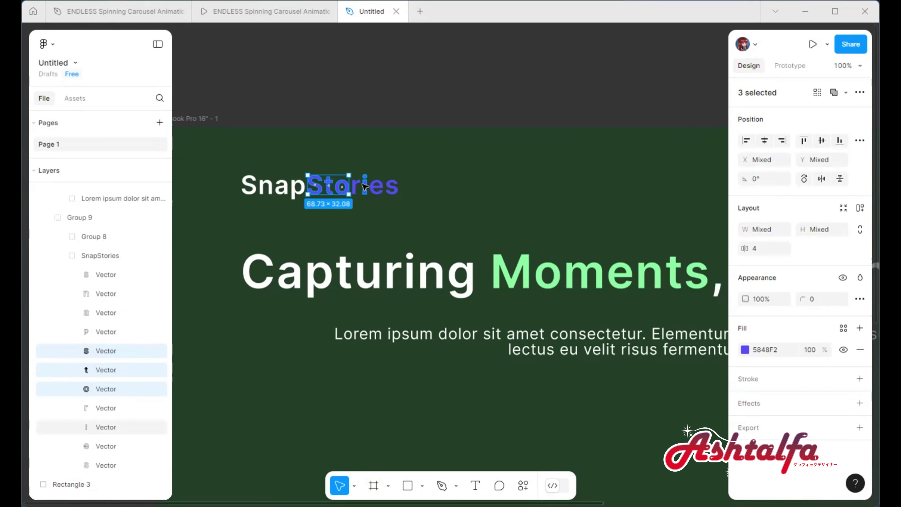
left_click(364, 185, "shift")
right_click(389, 186)
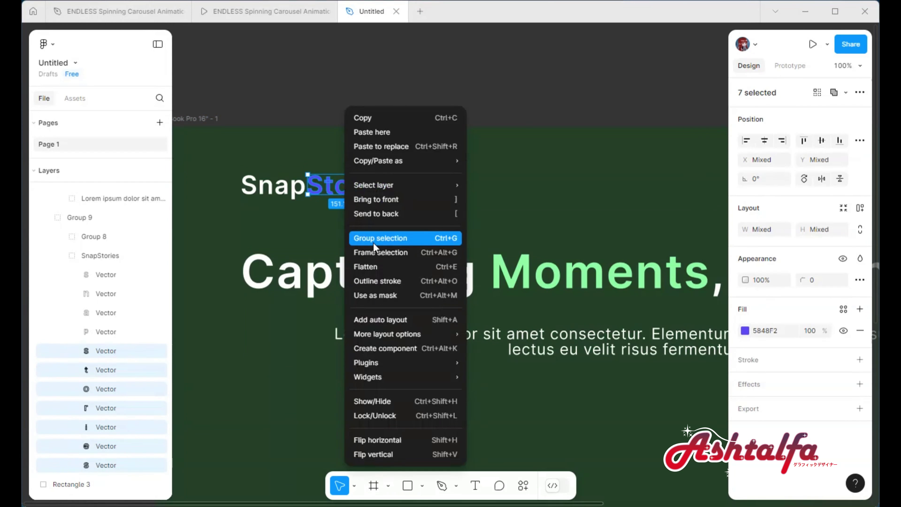
left_click(373, 239)
left_click(745, 330)
left_click(527, 84)
key("shift+1")
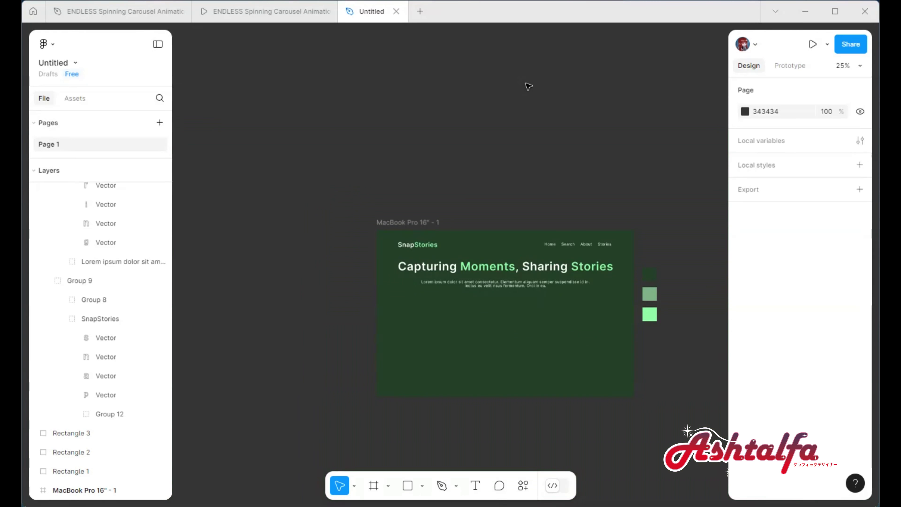
- Move the header group inside the MacBook frame in Layers
left_click(453, 237)
left_click(52, 235)
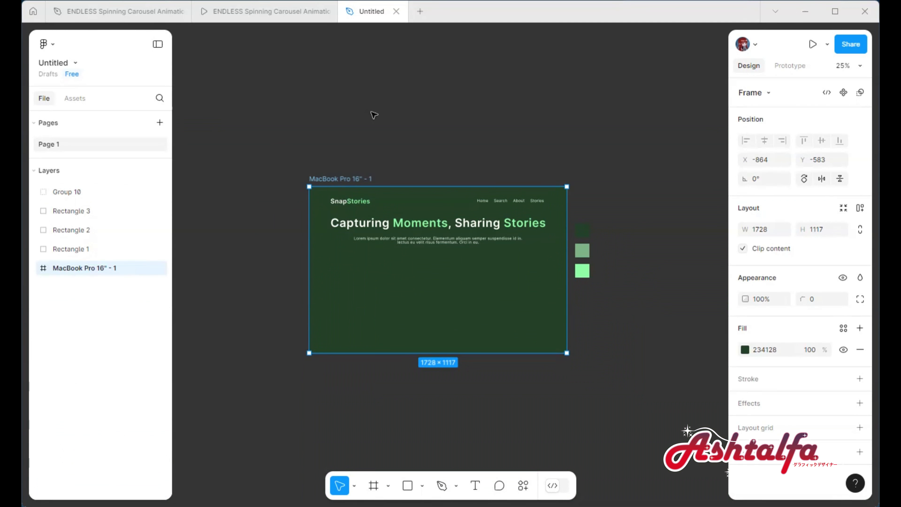
key("Escape")
left_click(371, 220)
left_click_drag(67, 192, 80, 267)
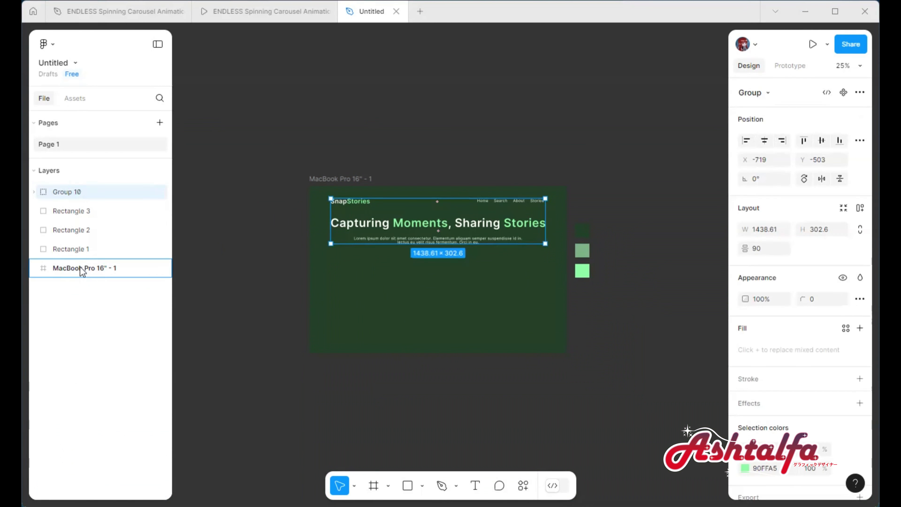
- Group the three green swatch squares
left_click_drag(570, 284, 609, 185)
right_click(583, 250)
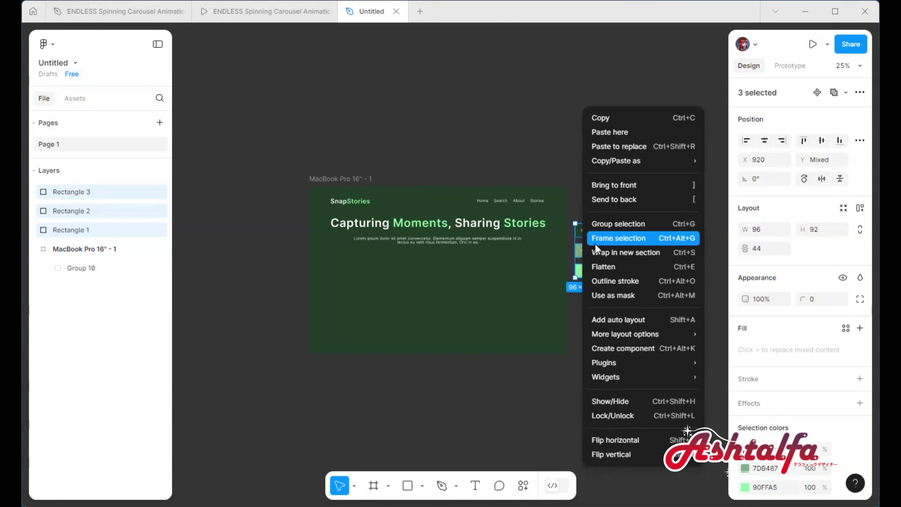
left_click(603, 225)
left_click(607, 370)
- Draw a large 1456×1456 grey circle on the frame
scroll(609, 370, "down", 3)
left_click(423, 486)
left_click(436, 413)
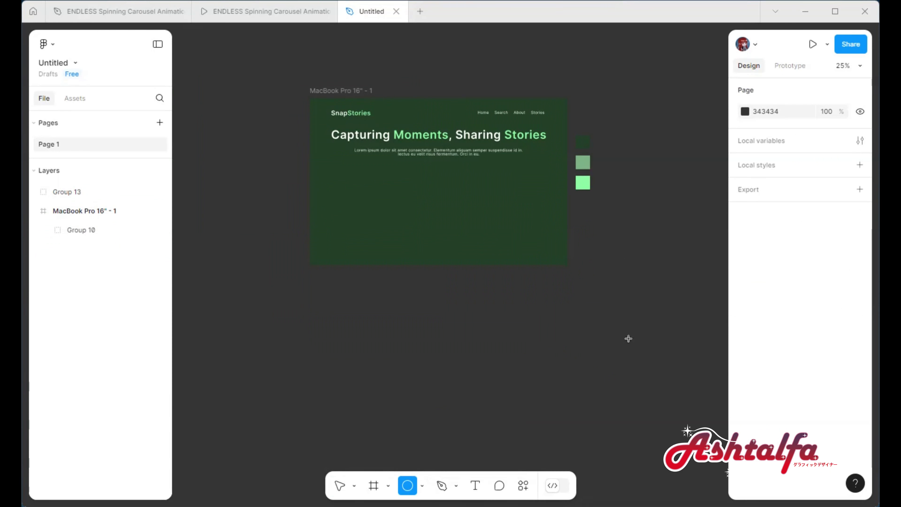
left_click_drag(562, 410, 345, 236)
scroll(462, 309, "right", 3)
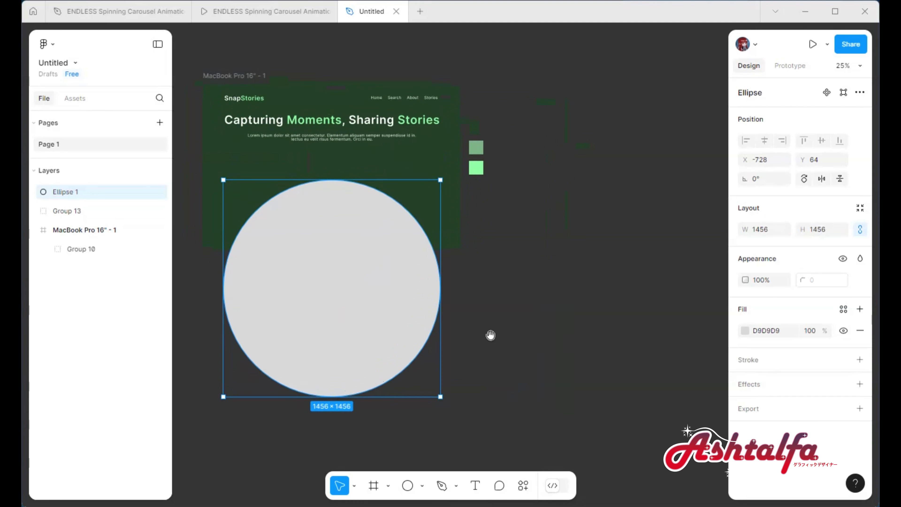
left_click(491, 334)
- Draw a 296×284 card rectangle right of the circle
left_click(422, 486)
left_click(437, 371)
left_click_drag(516, 239, 551, 281)
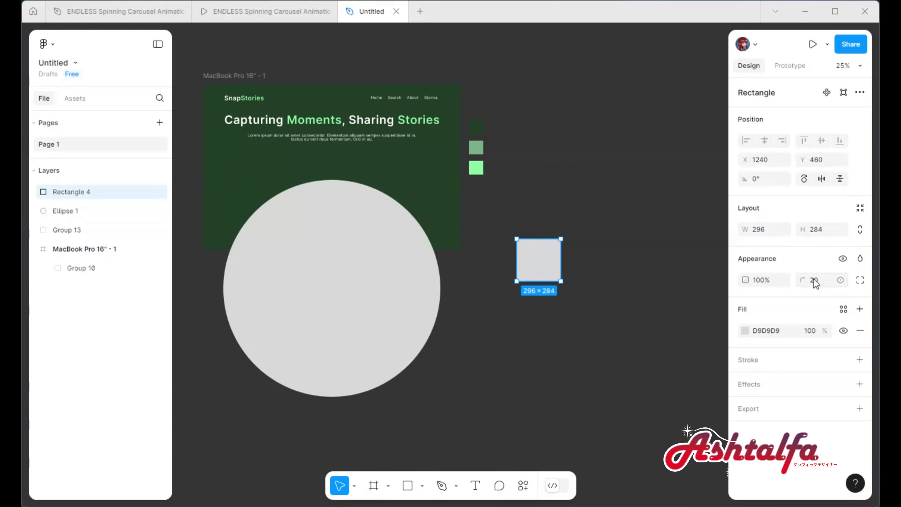
- Give the card rectangle a corner radius of 20
left_click(860, 281)
left_click(575, 319)
left_click(523, 261)
left_click(570, 344)
key("ctrl+plus")
key("ctrl+plus")
- Fill the rectangle with a waterfall photo using the placeholder image plugin
right_click(468, 156)
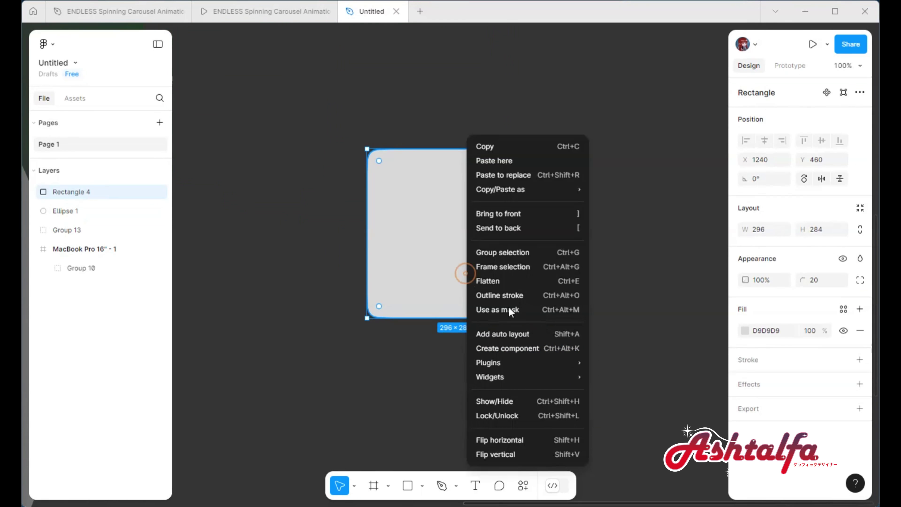
left_click(814, 350)
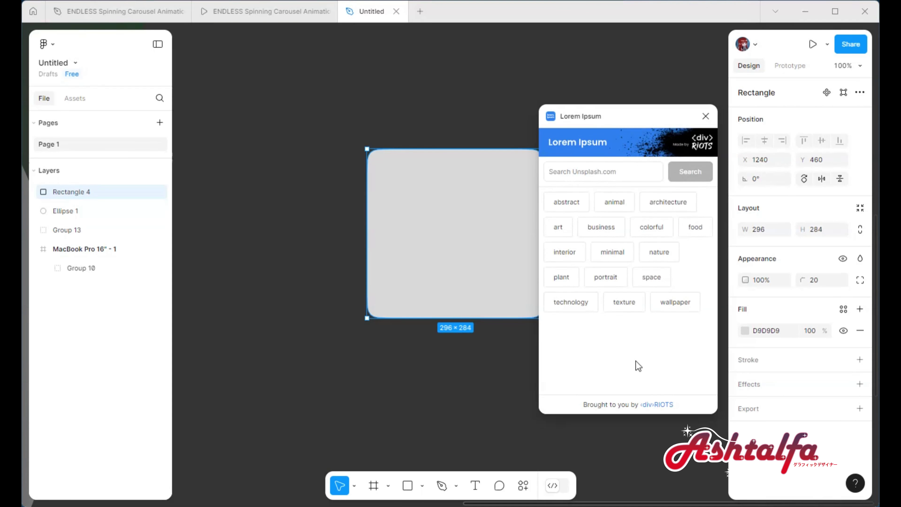
left_click(654, 262)
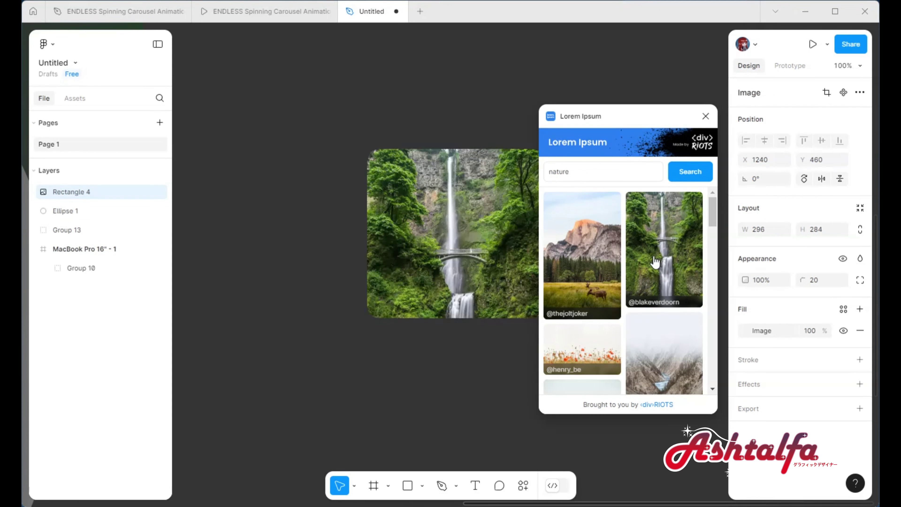
left_click(705, 117)
left_click(610, 286)
- Add a '# 2.0' text label aligned to the photo's bottom-left corner
left_click(377, 302)
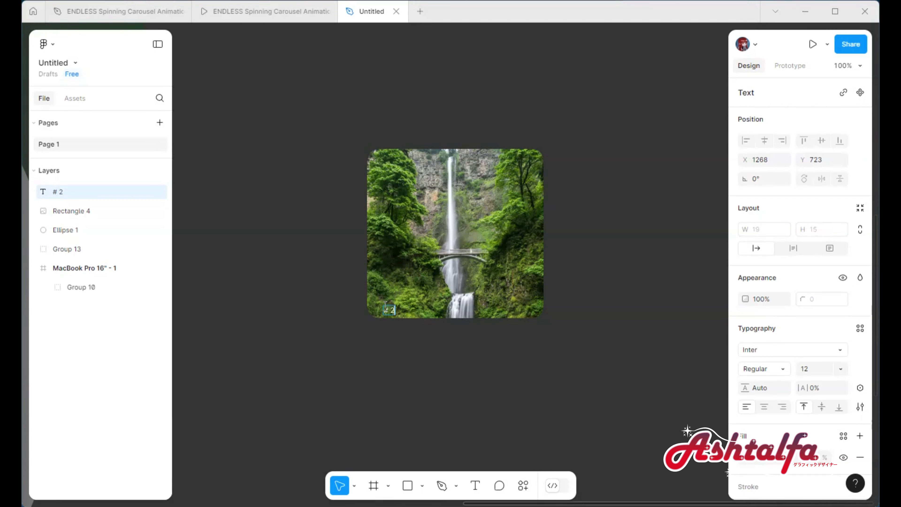
left_click(469, 302, "shift")
key("alt+h")
key("alt+v")
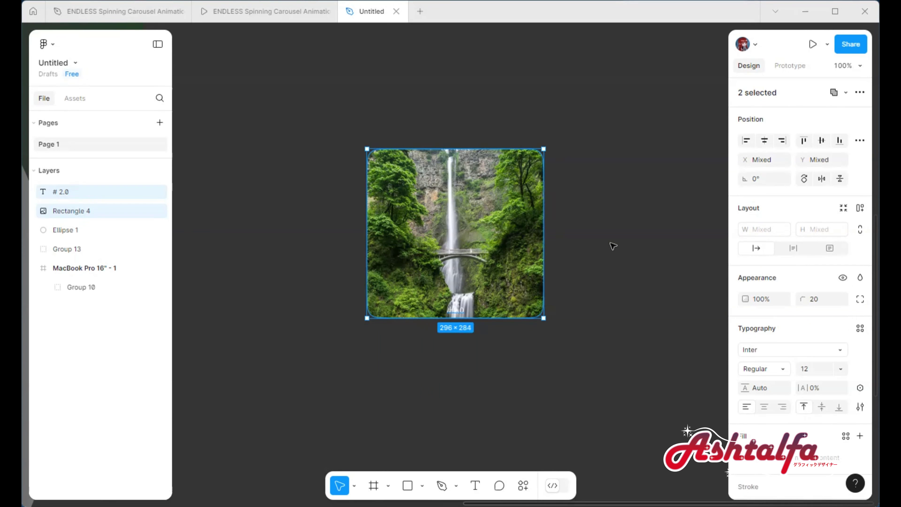
left_click(672, 211)
left_click(461, 236)
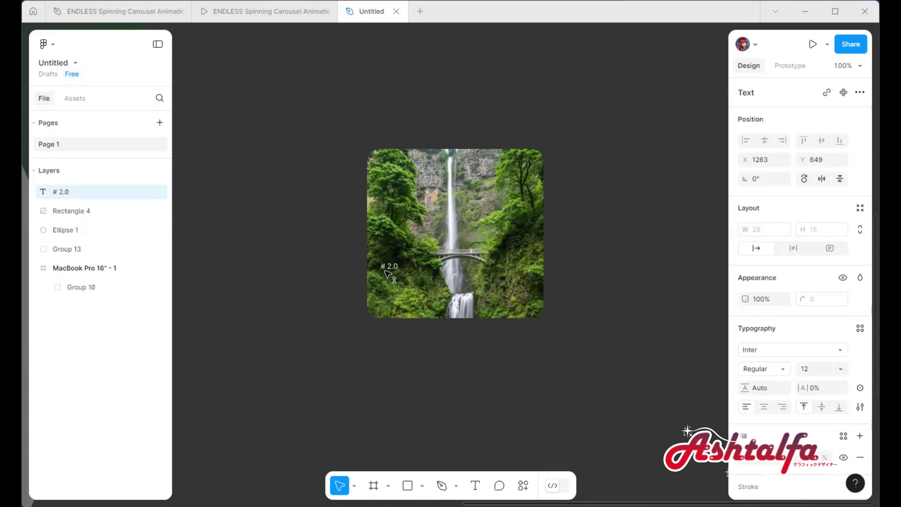
left_click(430, 365)
left_click(390, 303)
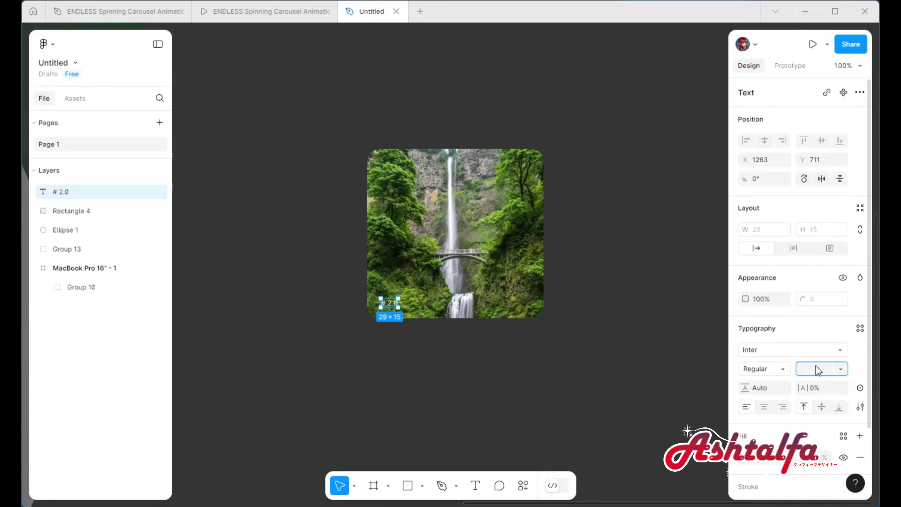
left_click(543, 345)
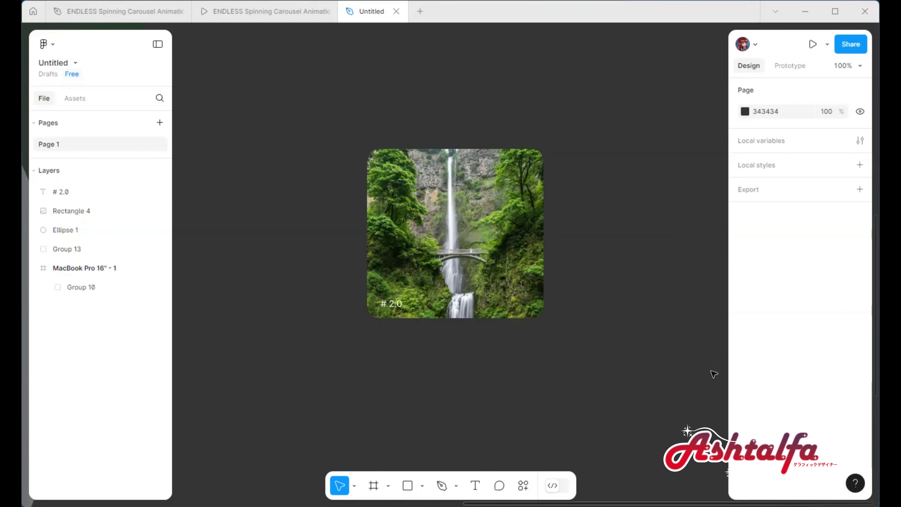
key("shift+1")
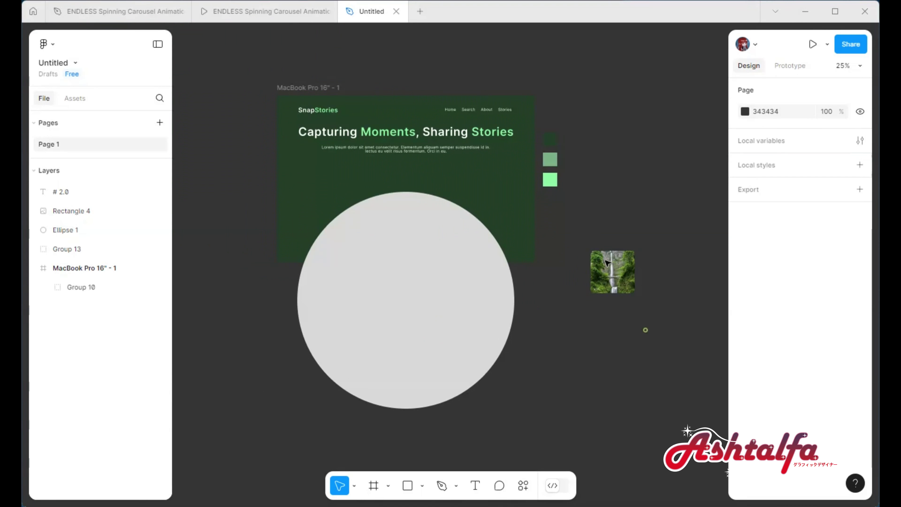
- Group the '# 2.0' label with the photo and move the card to the circle's right edge
left_click_drag(646, 328, 584, 246)
right_click(615, 278)
left_click(651, 223)
left_click_drag(610, 277, 550, 284)
- Run To Path on the card and circle with Count 9, linking copies around the ring
left_click(487, 309, "shift")
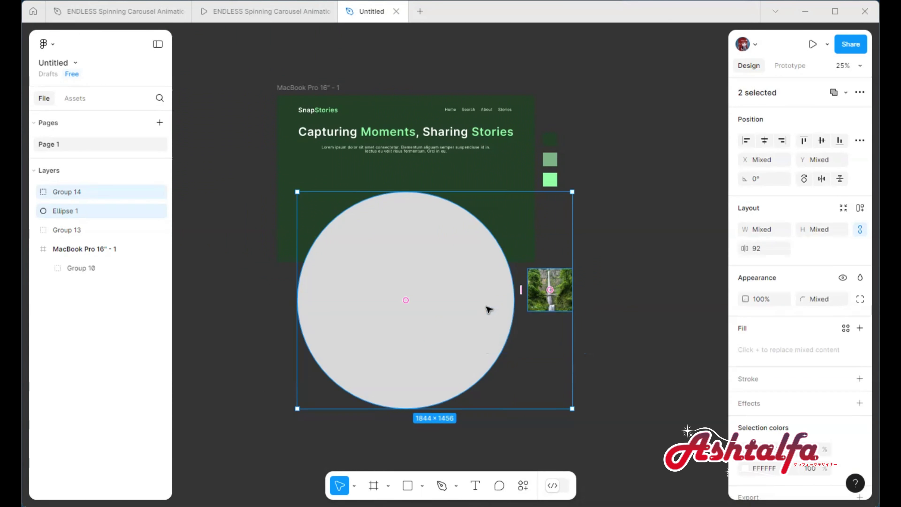
right_click(489, 309)
left_click(662, 257)
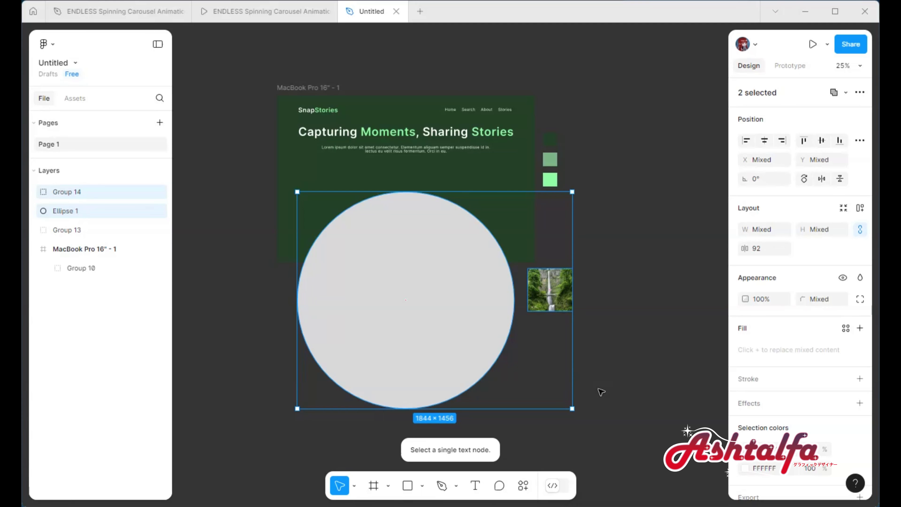
right_click(463, 373)
left_click(628, 257)
type("08")
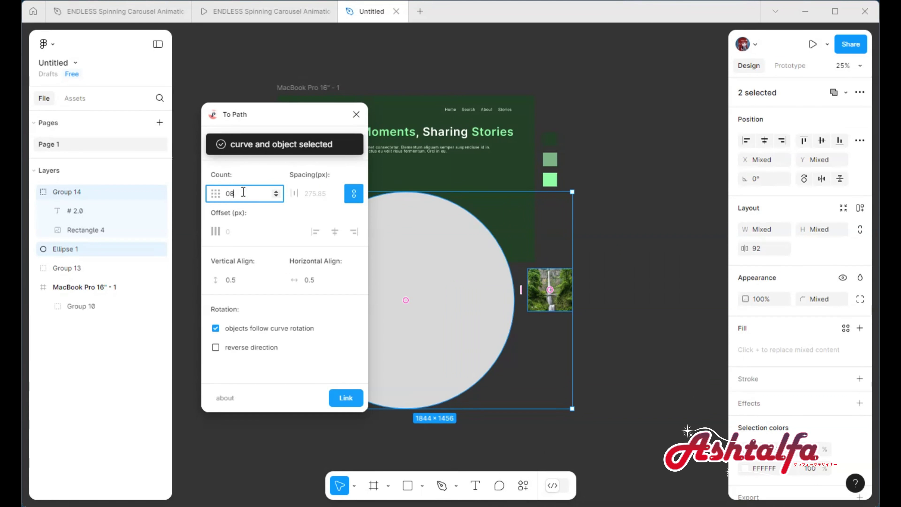
left_click(346, 398)
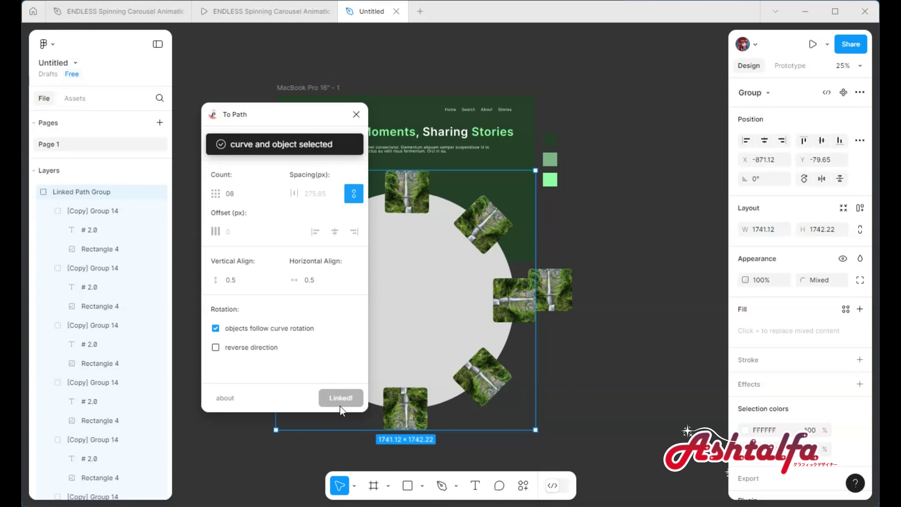
left_click(235, 194)
key("BackSpace")
type("9")
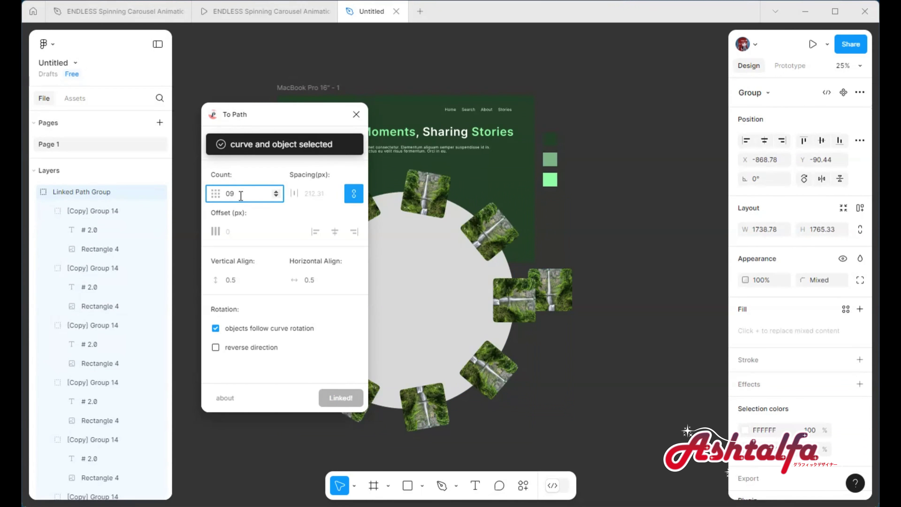
left_click(356, 114)
mouse_move(550, 288)
left_mouse_down()
mouse_move(599, 122)
mouse_move(468, 66)
left_mouse_up()
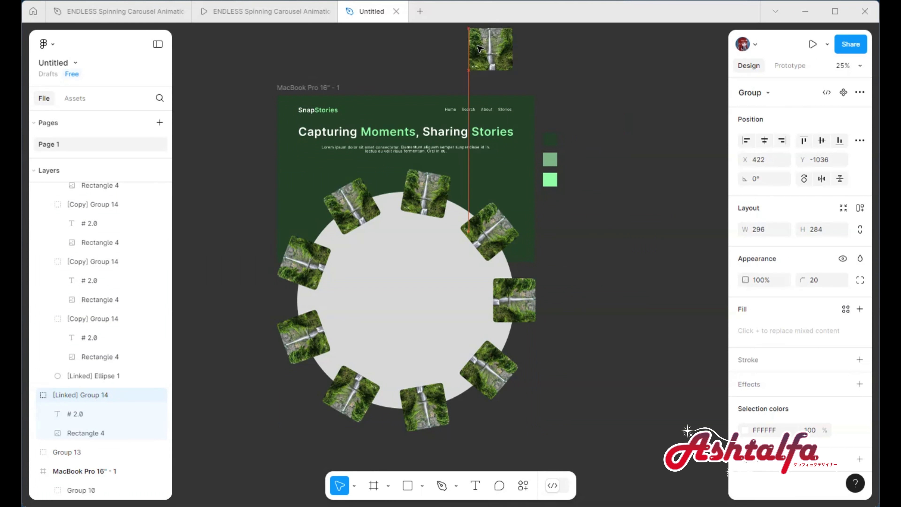
- Launch the Lorem Ipsum image plugin for the upper-right card's photo
left_click(555, 147)
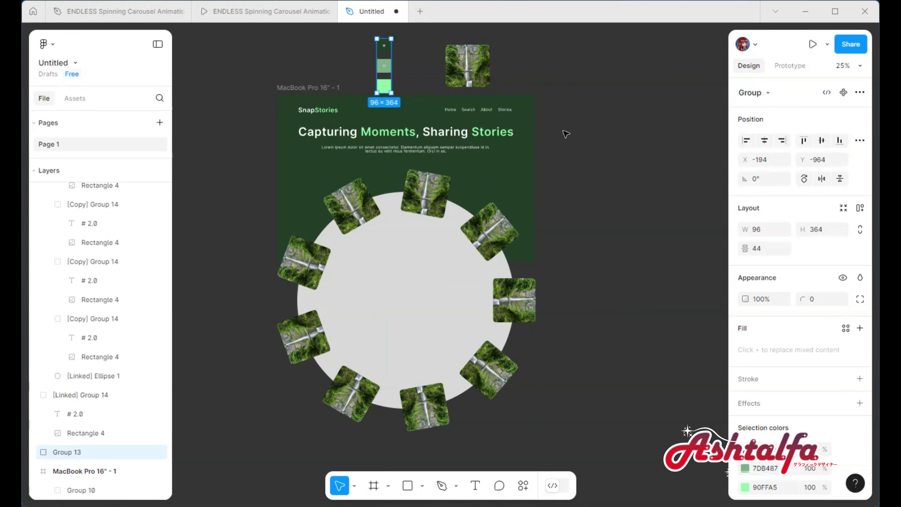
scroll(566, 134, "up", 3)
scroll(526, 148, "down", 5)
key("Escape")
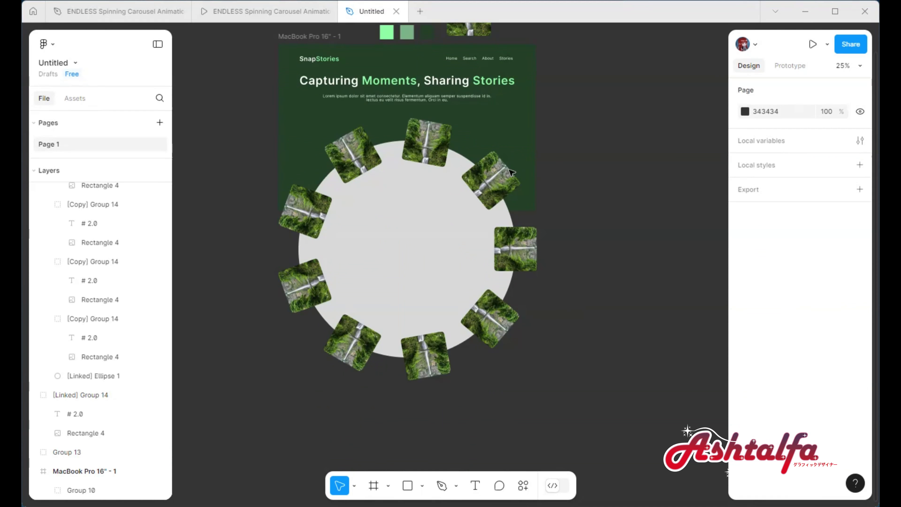
left_click(501, 174, "ctrl")
right_click(603, 159)
left_click(745, 271)
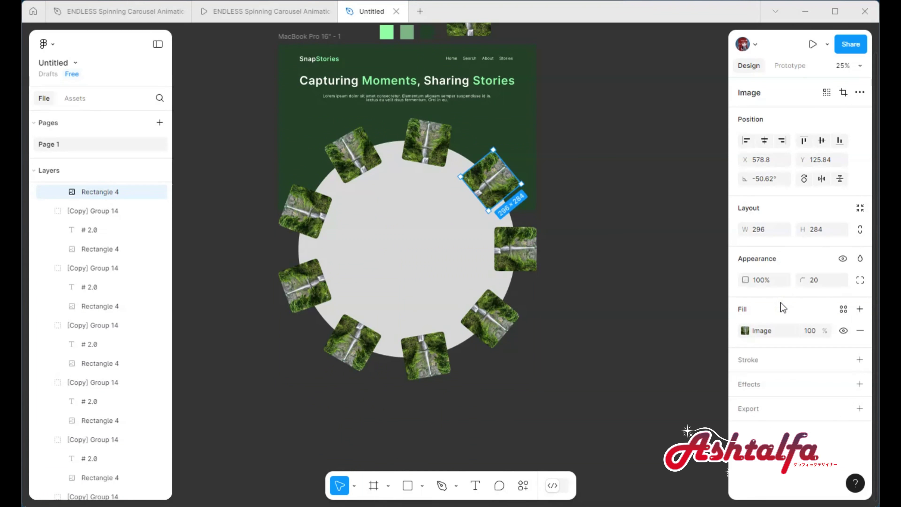
left_click(653, 253)
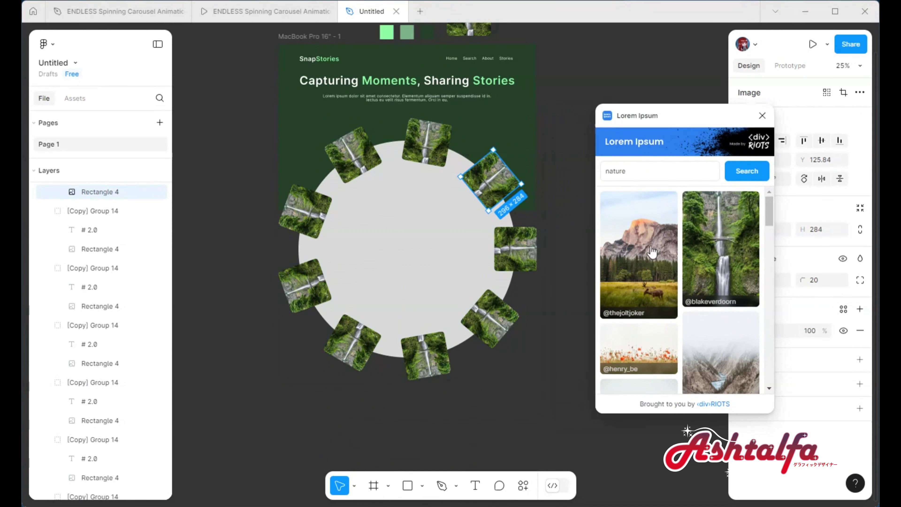
- Give the right and bottom ring cards new nature photos
left_click(525, 254)
key("Return")
scroll(646, 248, "down", 5)
left_click(645, 227)
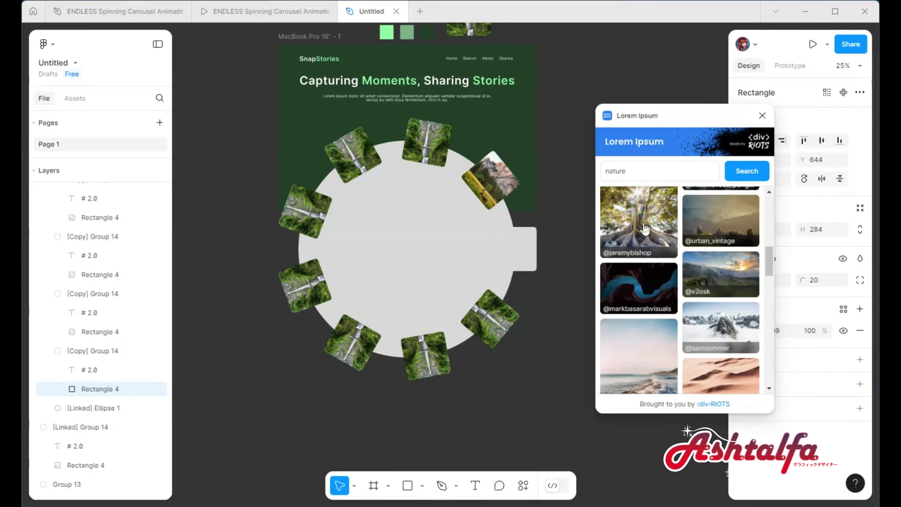
left_click(504, 318, "ctrl")
scroll(735, 332, "down", 3)
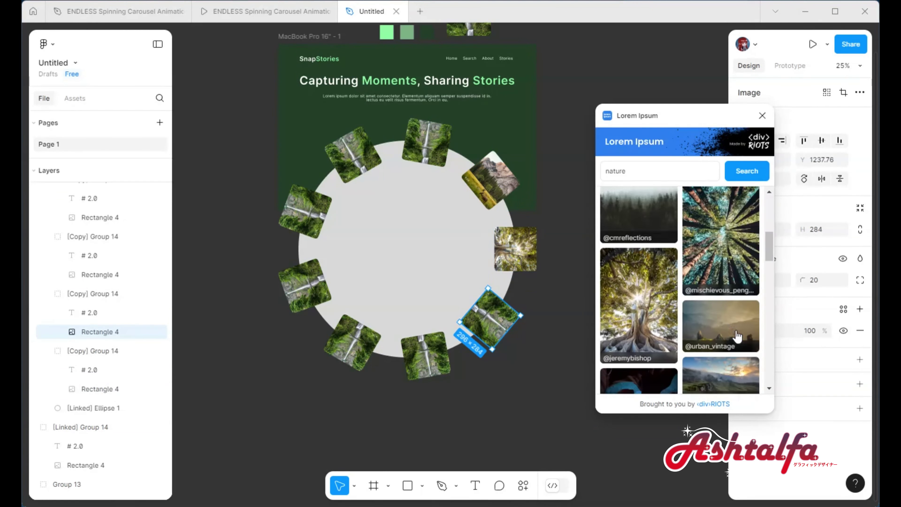
scroll(737, 335, "down", 2)
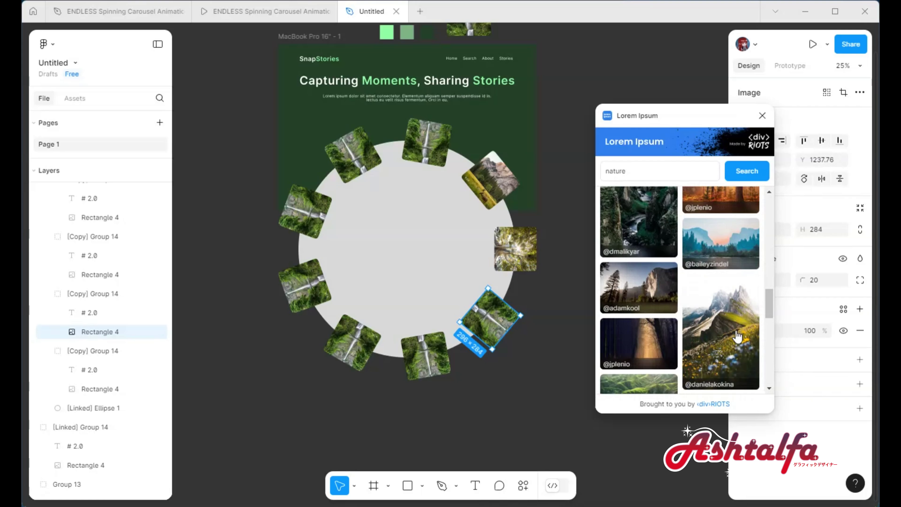
left_click(420, 363, "ctrl")
scroll(708, 332, "down", 3)
left_click(708, 337)
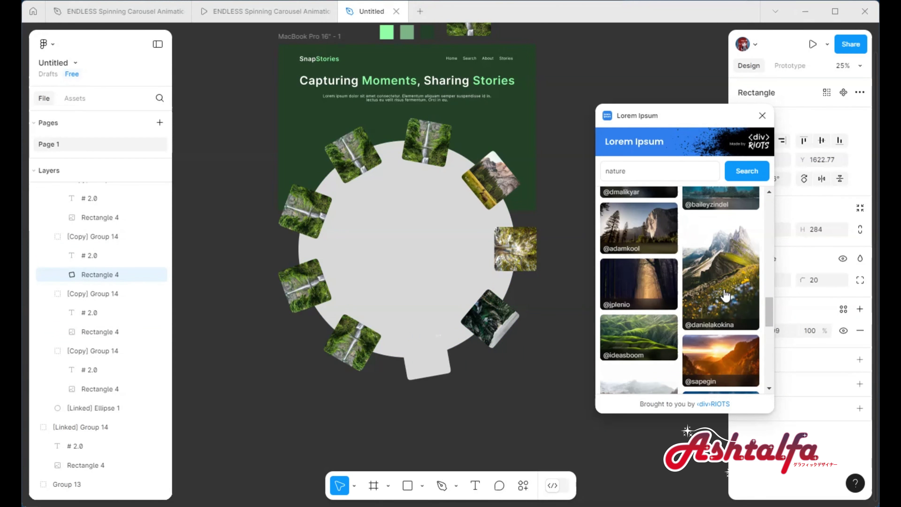
- Replace the lower-left, left and upper-left cards' photos with nature images
left_click(349, 352, "ctrl")
scroll(642, 284, "down", 2)
left_click(642, 280)
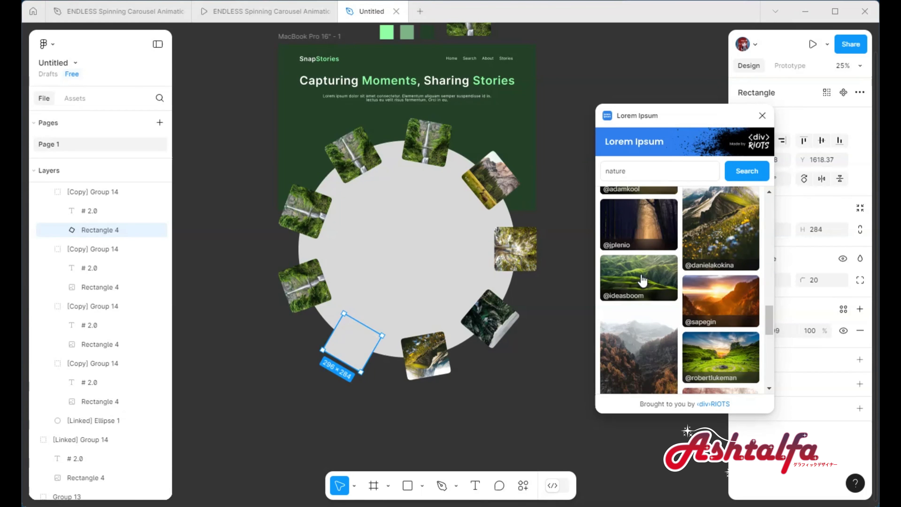
left_click(314, 283, "ctrl")
left_click(715, 356)
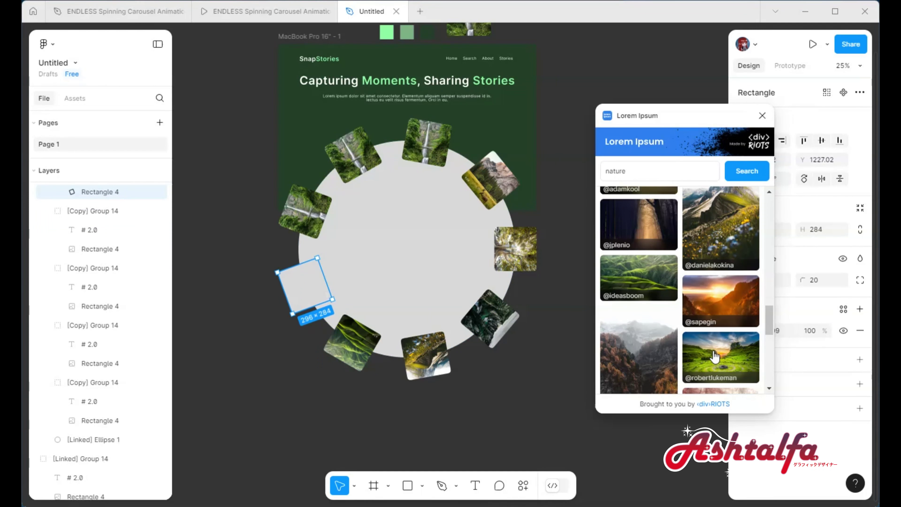
left_click(305, 211, "ctrl")
scroll(706, 289, "down", 5)
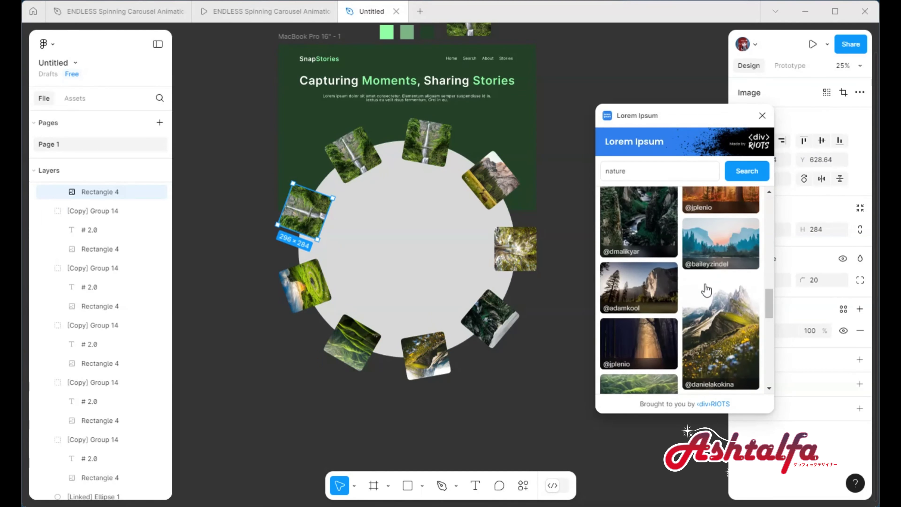
scroll(724, 255, "down", 4)
left_click(736, 235)
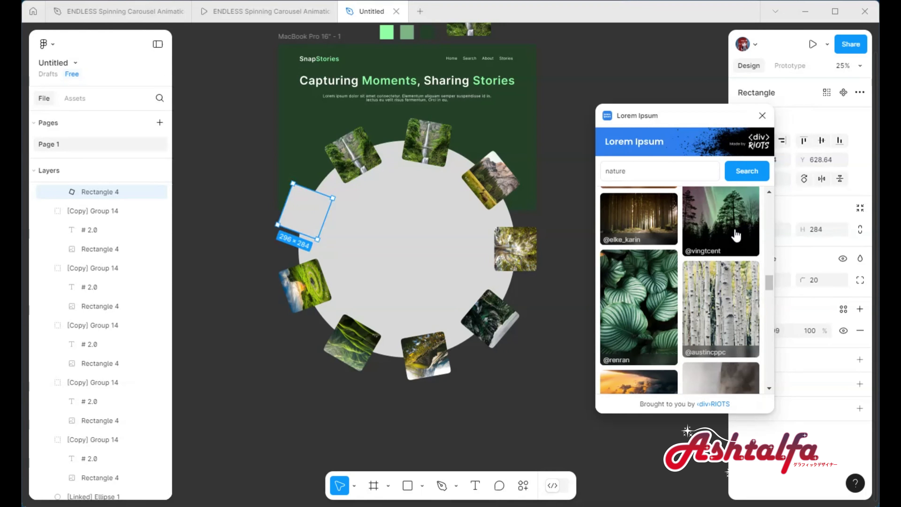
- Give the top-left card a leaves photo, close the plugin, and select the grey circle
scroll(699, 268, "down", 3)
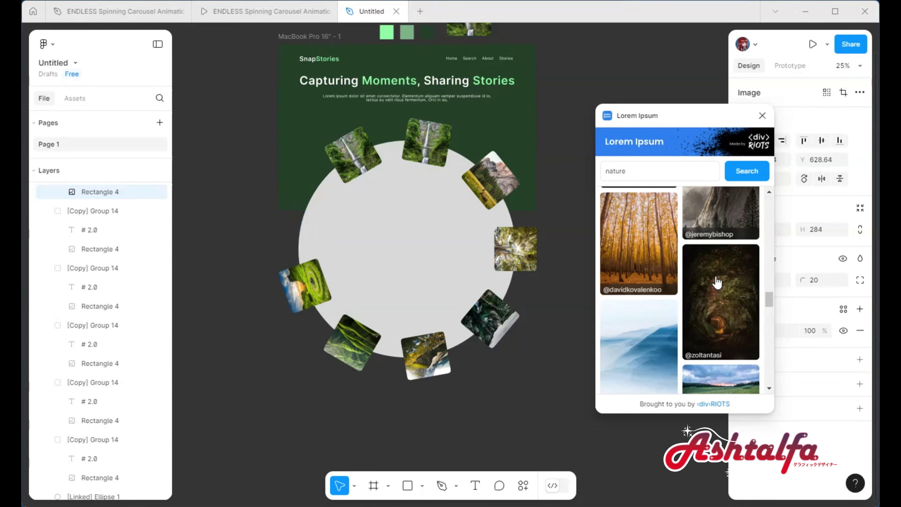
left_click(355, 158, "ctrl")
scroll(722, 305, "down", 3)
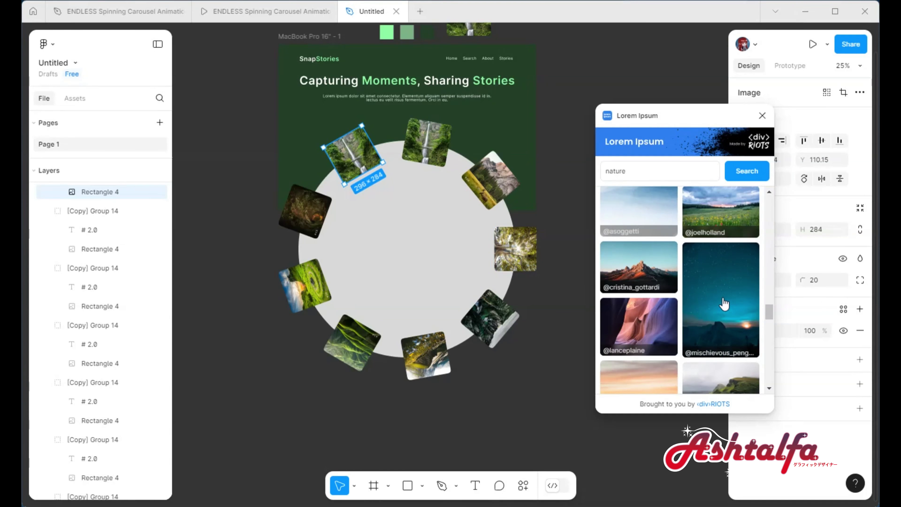
scroll(724, 306, "down", 3)
scroll(710, 320, "down", 3)
scroll(708, 326, "down", 5)
left_click(707, 327)
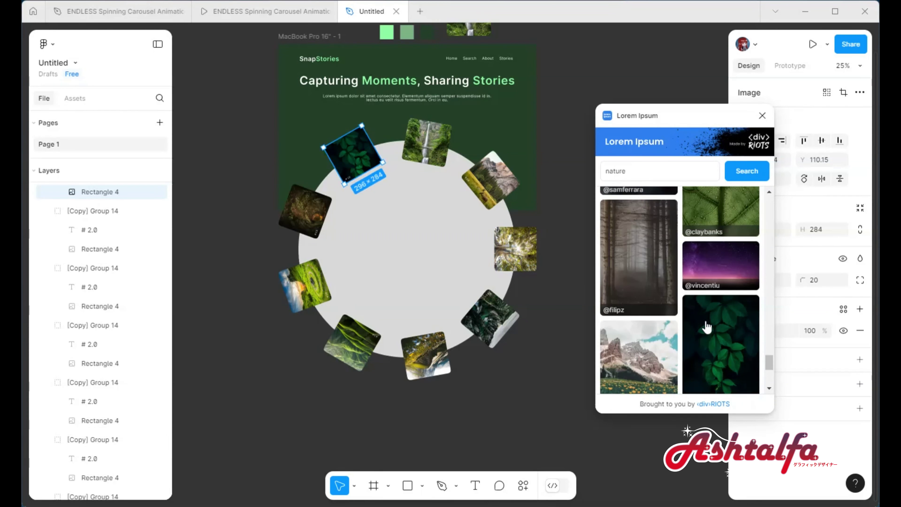
left_click(762, 115)
left_click(382, 241)
- Hide the grey circle and collapse the card groups in the layers panel
left_click(158, 381)
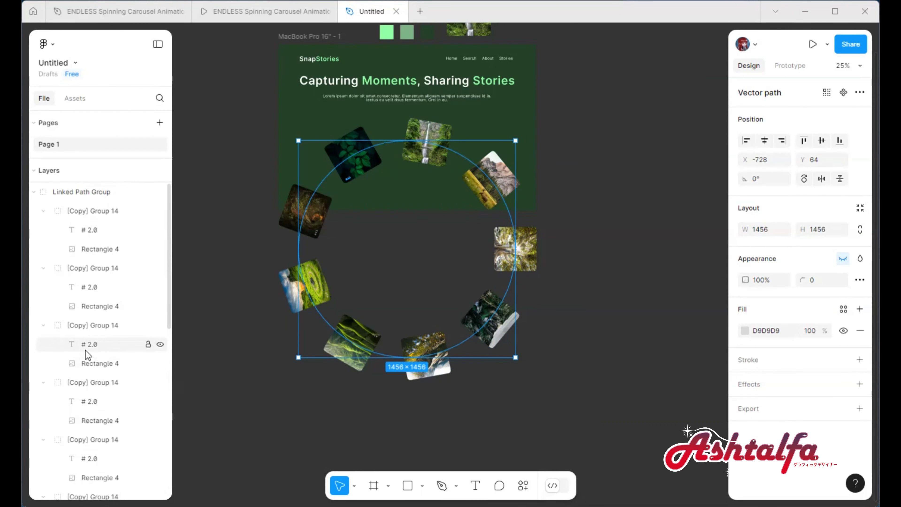
left_click_drag(47, 214, 45, 365)
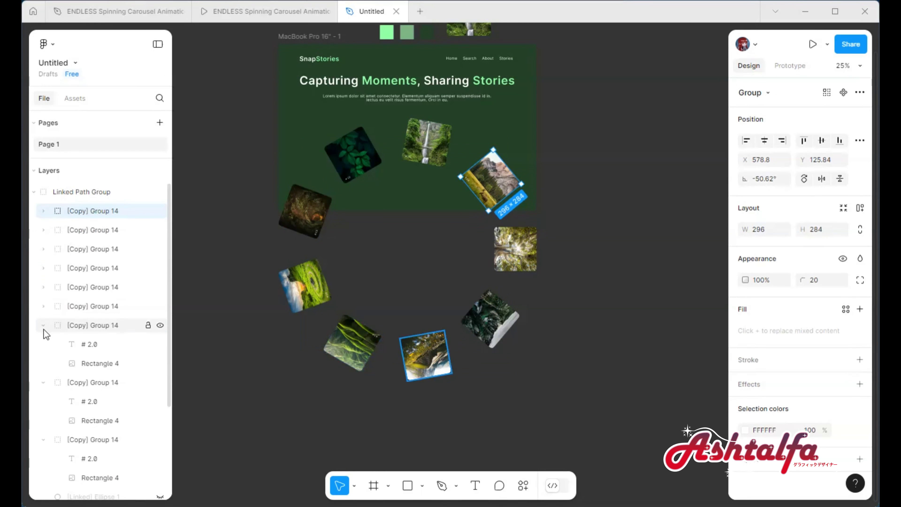
left_click(35, 402)
left_click(34, 192)
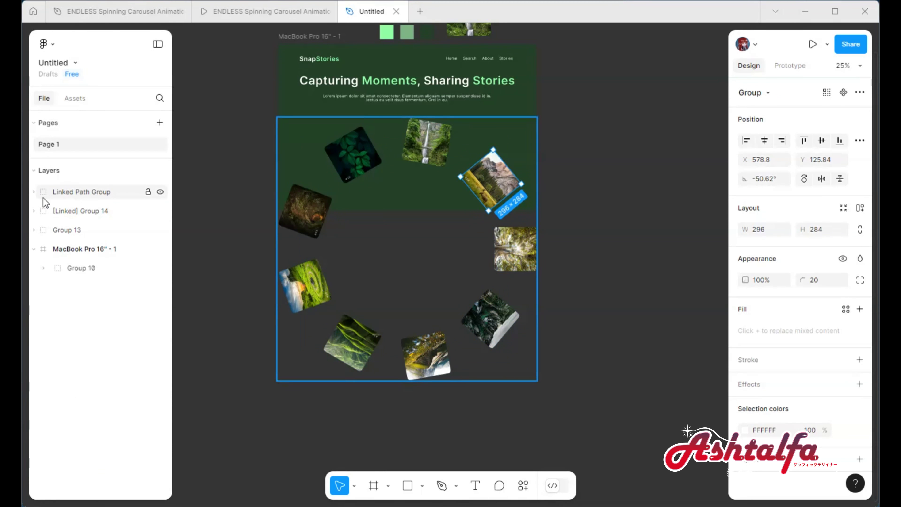
- Put Linked Path Group inside MacBook Pro 16" - 1, enlarged, shifted left and rotated
left_click_drag(80, 193, 76, 256)
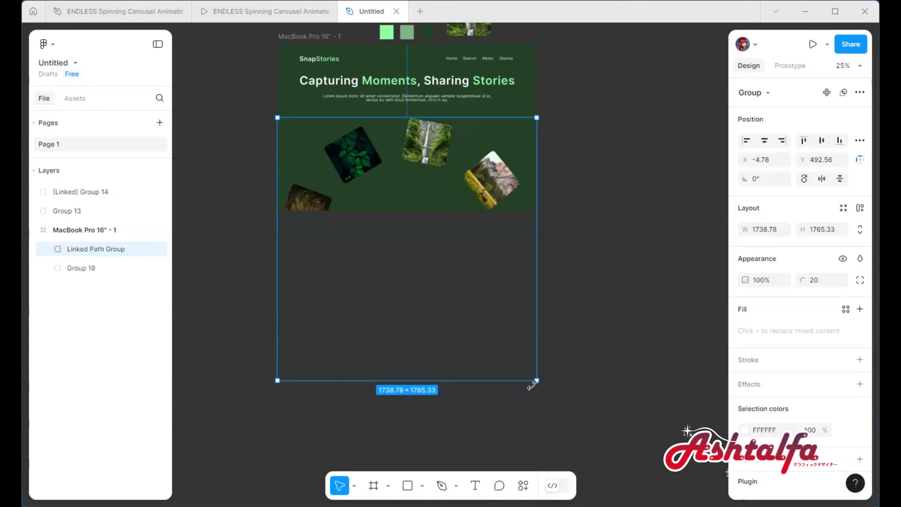
left_click_drag(537, 380, 638, 457)
left_click_drag(571, 304, 497, 306)
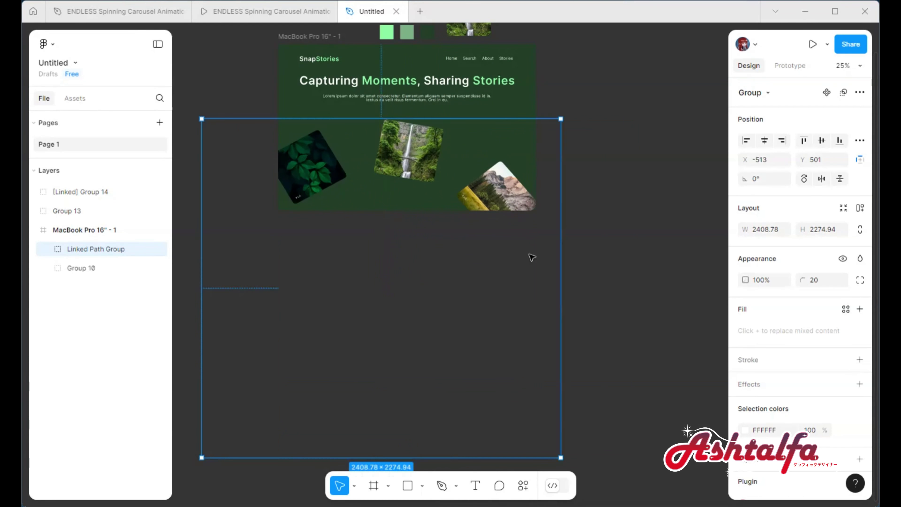
left_click_drag(566, 115, 533, 312)
left_click(686, 234)
scroll(686, 235, "down", 3)
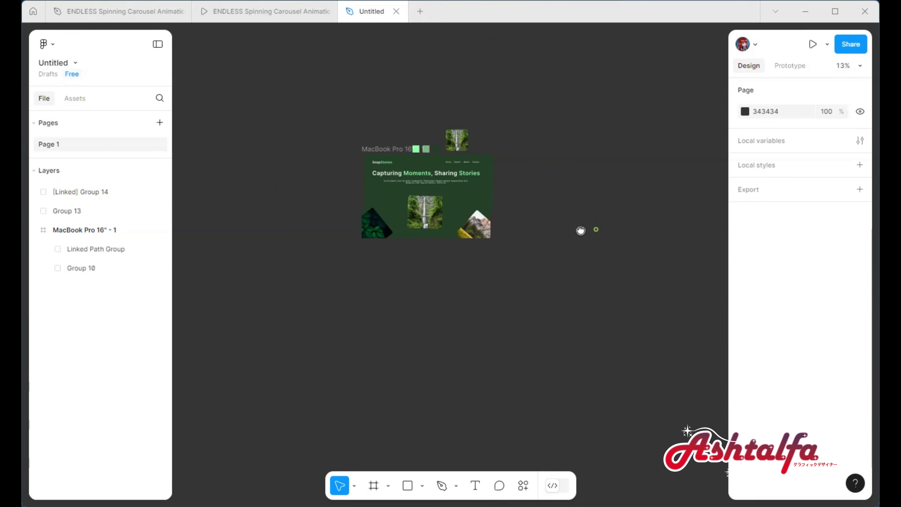
left_click(332, 137)
- Duplicate the hero frame into frames 2 and 3, turning each copy's card ring a step further
key("ctrl+d")
left_click(543, 203)
left_click_drag(408, 400, 436, 377)
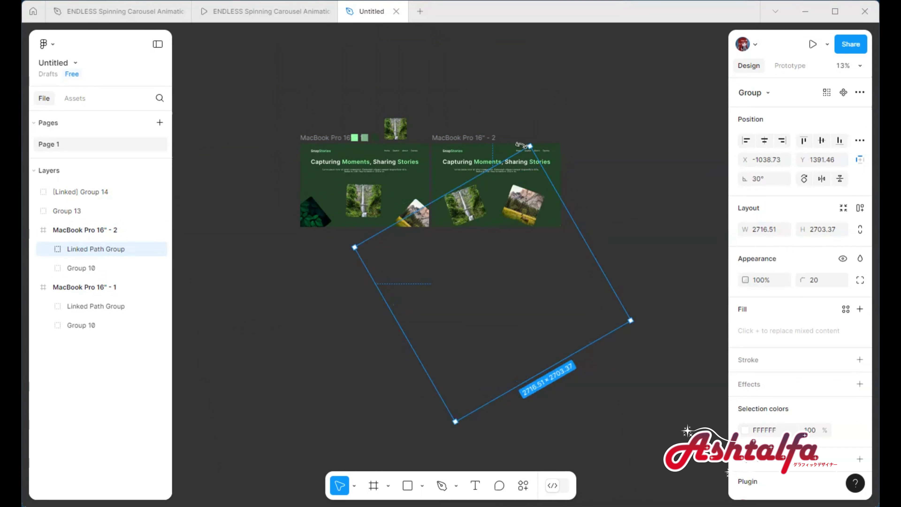
key("Escape")
left_click(471, 141)
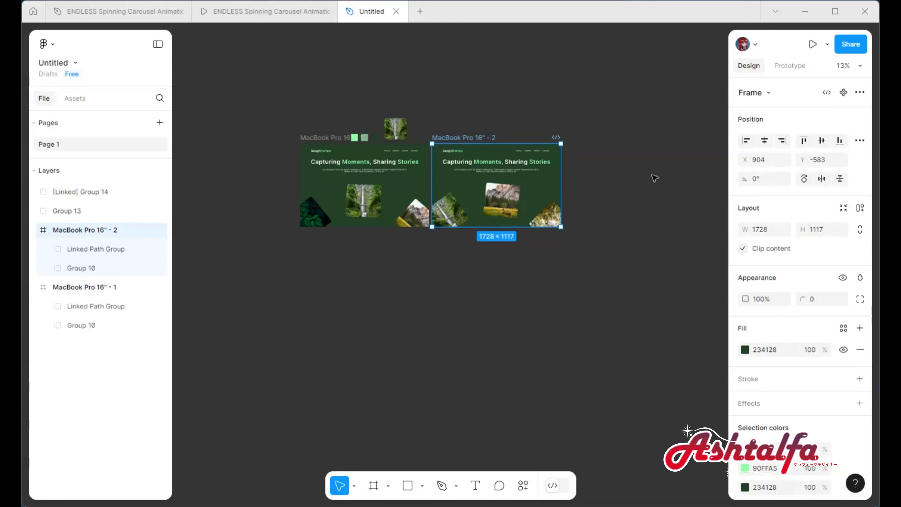
key("ctrl+d")
scroll(624, 288, "right", 5)
left_click(500, 198)
left_click_drag(463, 105, 397, 149)
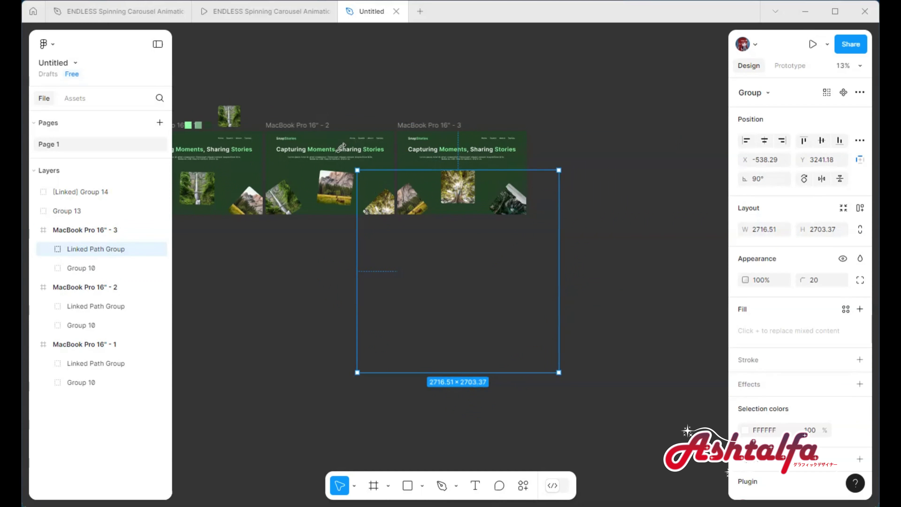
- Create frames 4 and 5 as duplicates, each with the photo ring rotated one more step
left_click(429, 125)
key("ctrl+d")
scroll(616, 256, "right", 5)
left_click(496, 255)
left_click(475, 201)
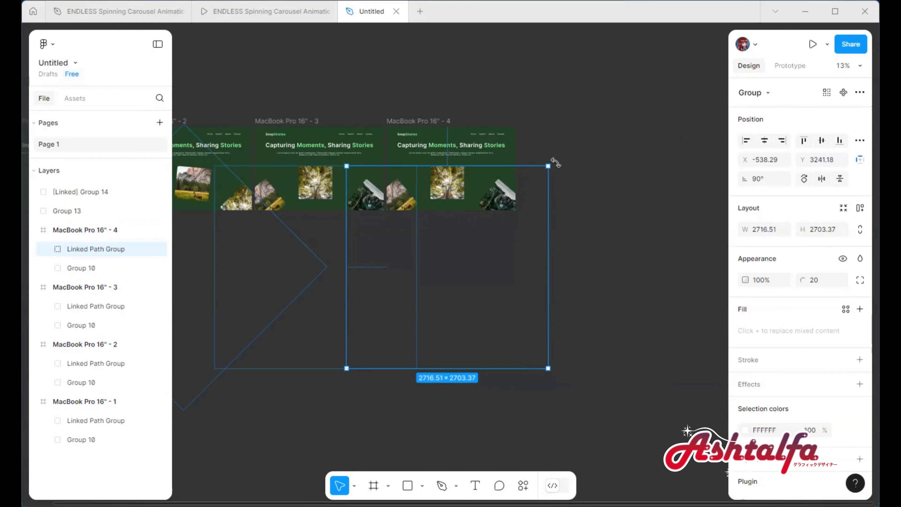
left_click_drag(554, 159, 447, 125)
left_click(400, 118)
key("ctrl+d")
scroll(499, 231, "right", 5)
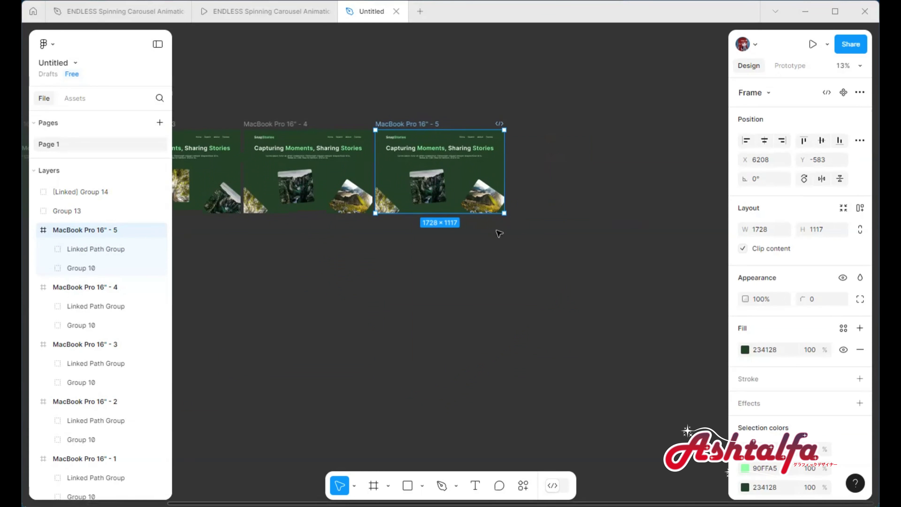
left_click(490, 199)
mouse_move(546, 164)
left_mouse_down()
mouse_move(517, 184)
mouse_move(463, 155)
left_mouse_up()
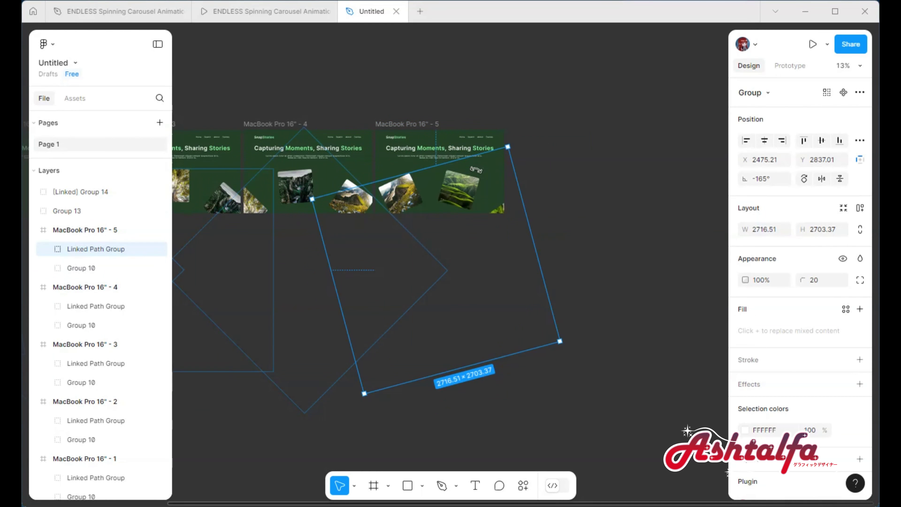
- Duplicate frame 5 into frame 6 and rotate its photo ring a step further
left_click(407, 124)
key("ctrl+d")
scroll(618, 287, "right", 5)
left_click(459, 176)
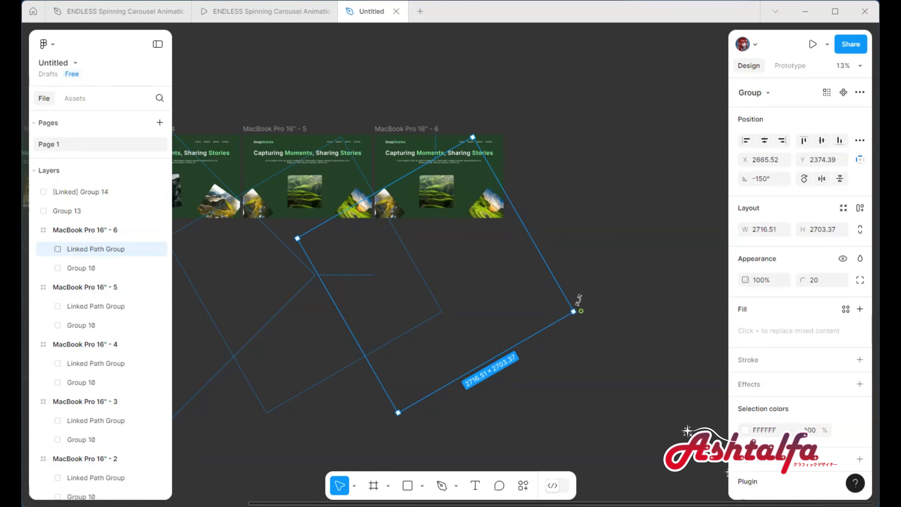
left_click_drag(579, 300, 568, 336)
- Create frame 7 with its ring rotated into position, then zoom to fit all seven frames
left_click(407, 129)
key("ctrl+d")
scroll(596, 302, "right", 5)
left_click(596, 302)
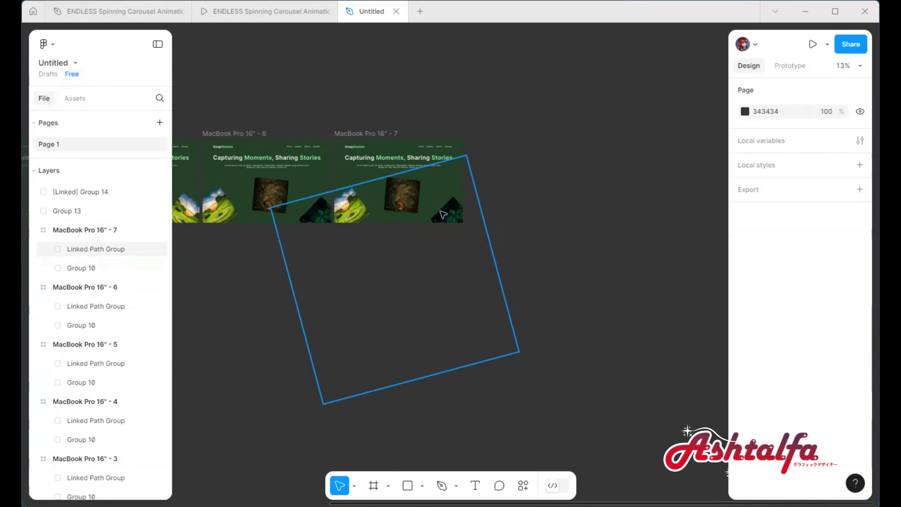
left_click(443, 214)
left_click_drag(523, 356, 465, 213)
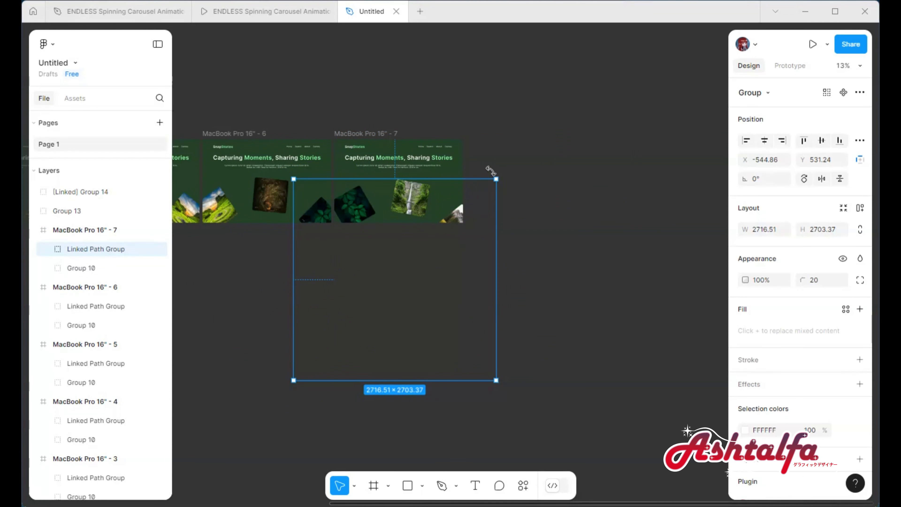
left_click_drag(491, 171, 507, 374)
left_click(598, 347)
key("shift+1")
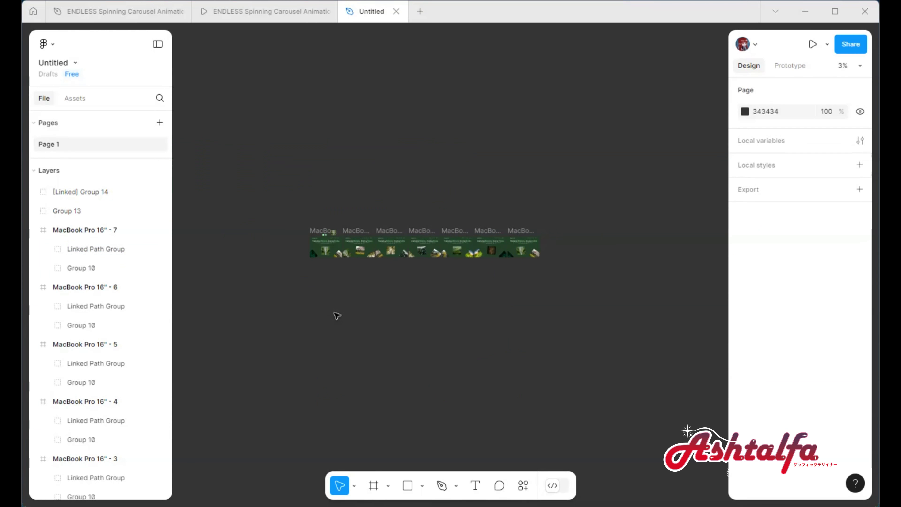
scroll(423, 381, "up", 5)
- Link frame 1 to frame 2 with an After delay, Smart animate, Linear transition
left_click(309, 295)
left_click(790, 66)
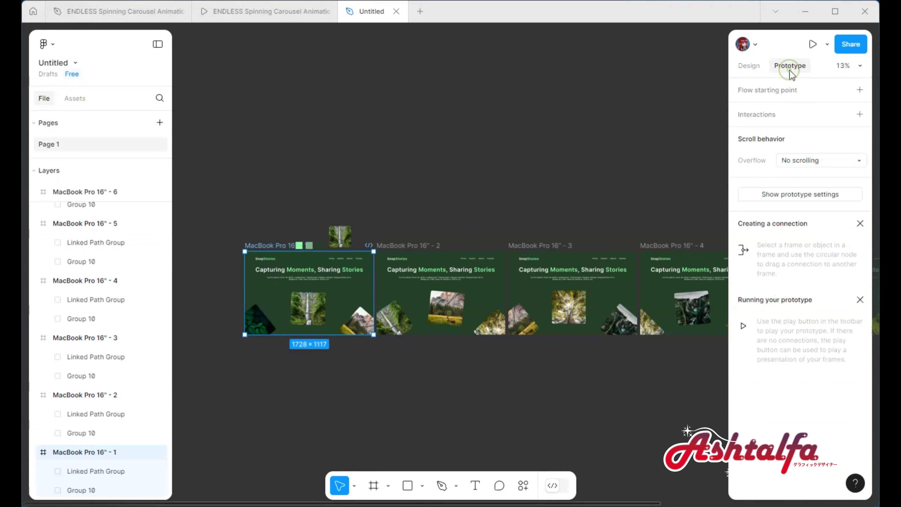
left_click_drag(384, 295, 394, 300)
left_click(398, 349)
left_click(397, 489)
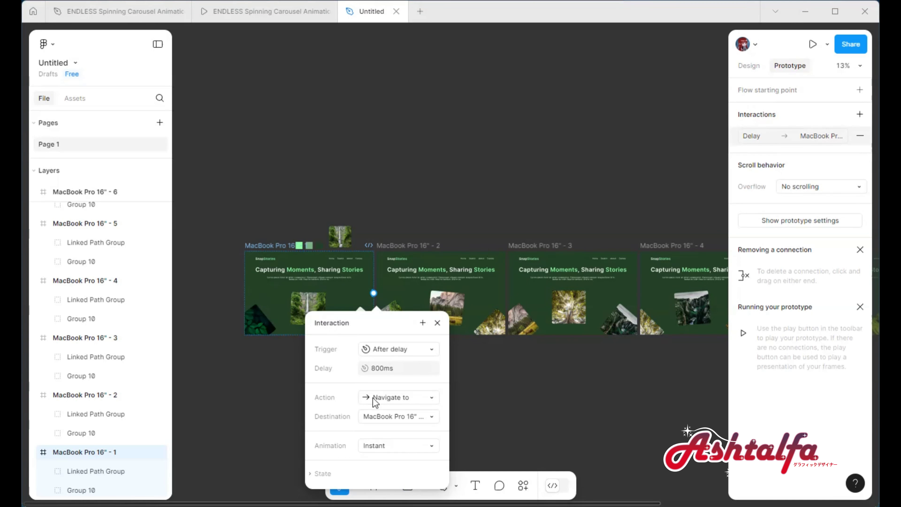
left_click(398, 446)
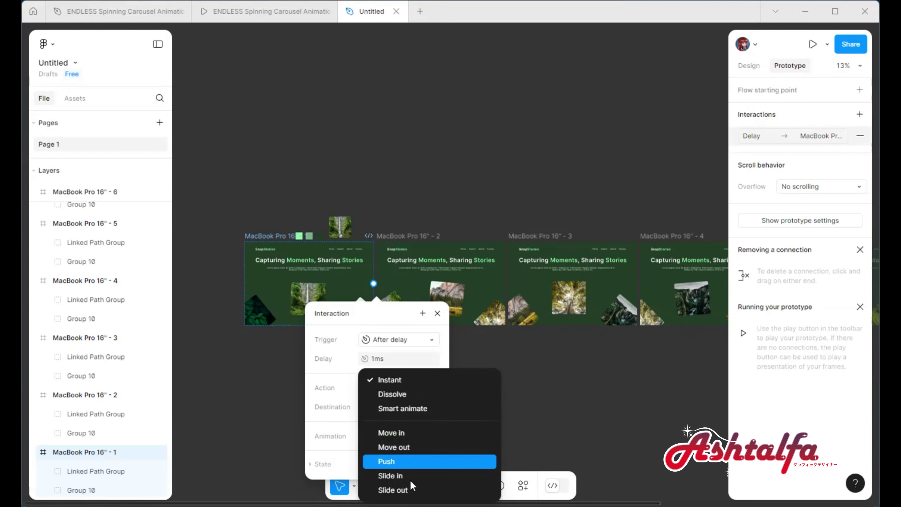
left_click(394, 406)
left_click(393, 422)
left_click(424, 301)
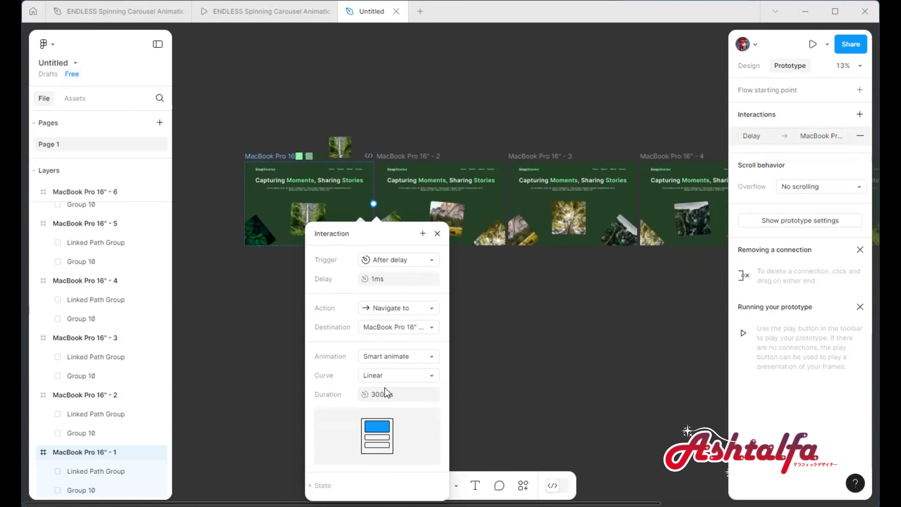
left_click(461, 184)
- Connect frames 2→3, 3→4, 4→5, 5→6 and 6→7 with prototype links
left_click_drag(505, 204, 568, 203)
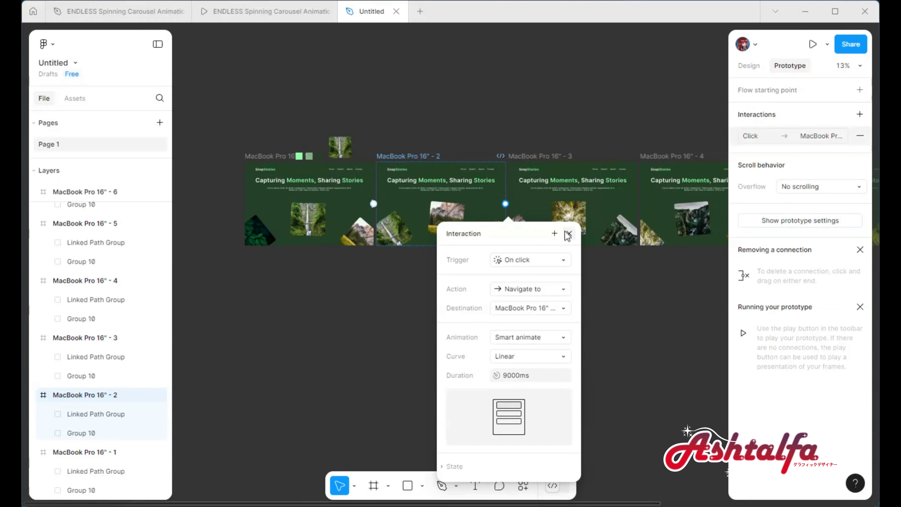
scroll(462, 185, "right", 3)
left_click(394, 185)
left_click_drag(459, 183, 525, 192)
left_click(525, 199)
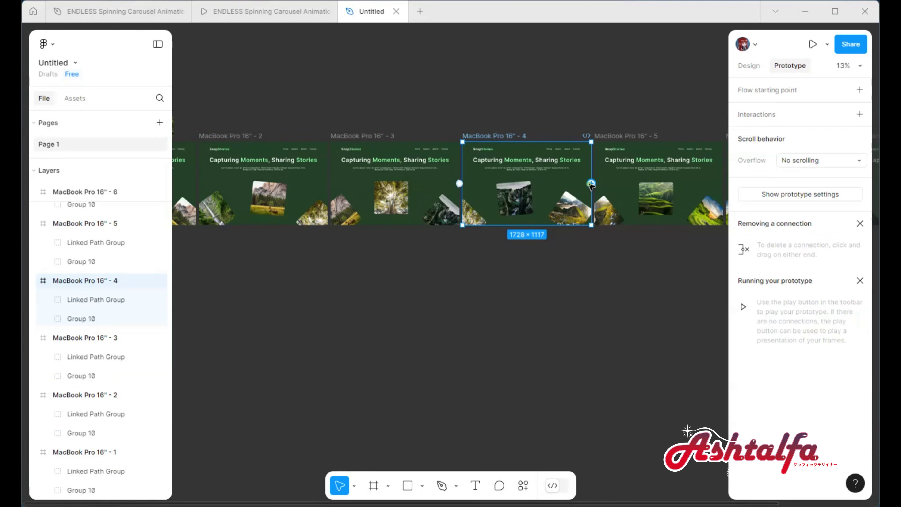
left_click_drag(591, 184, 656, 191)
left_click_drag(649, 329, 368, 329)
left_click(372, 185)
left_click_drag(431, 198, 497, 199)
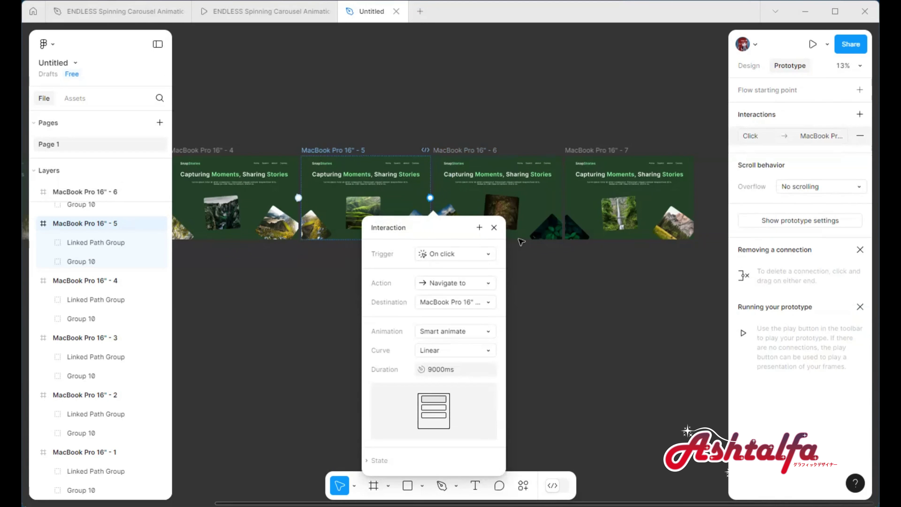
left_click(497, 199)
left_click_drag(562, 198, 603, 203)
- Link frame 7 back to frame 1, triggered After delay with the old delay value cleared
scroll(607, 383, "down", 5)
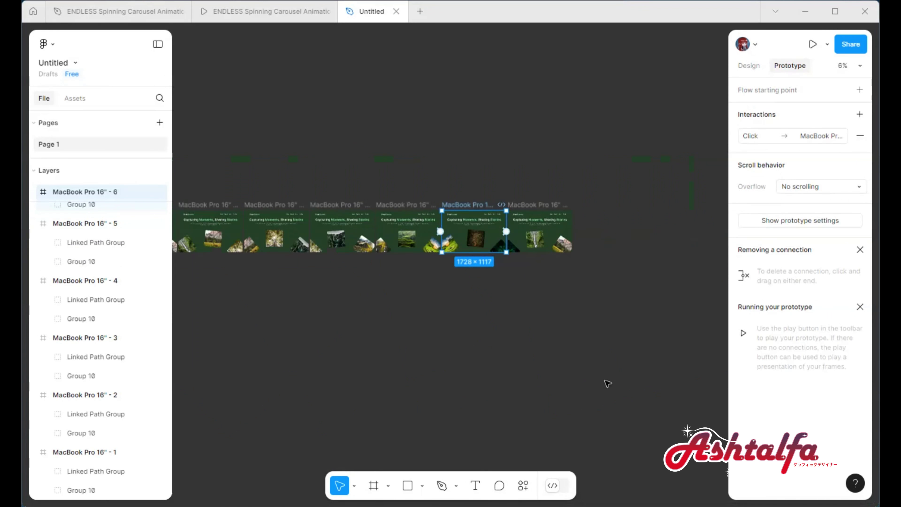
scroll(392, 301, "up", 3)
left_click_drag(391, 302, 401, 304)
left_click_drag(662, 233, 346, 297)
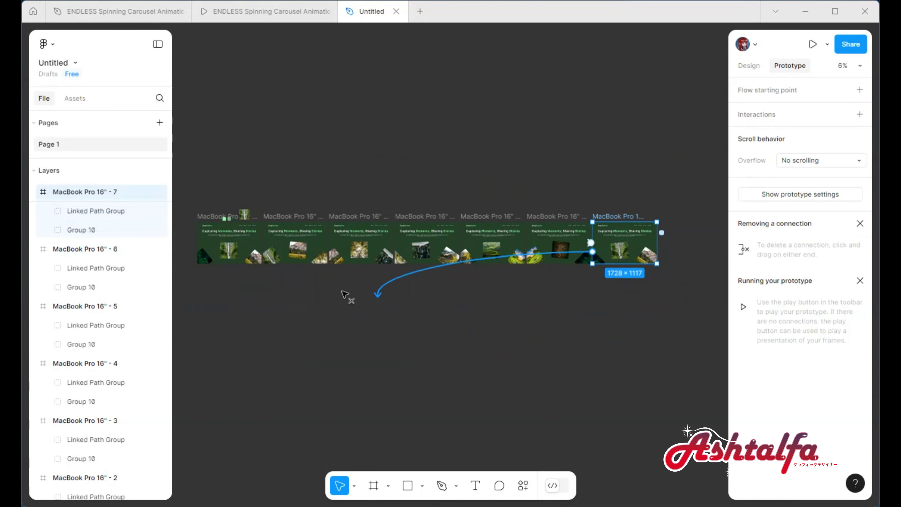
left_click_drag(256, 249, 257, 250)
left_click(284, 298)
left_click(282, 451)
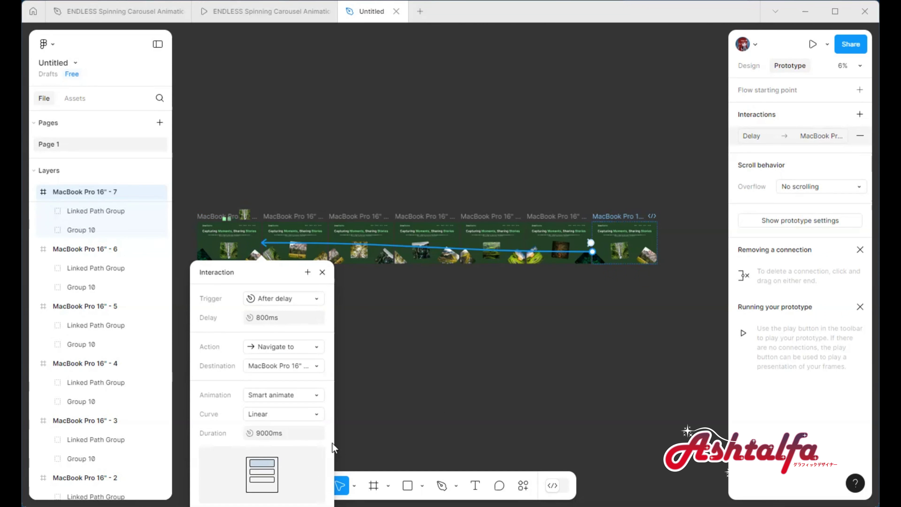
left_click(277, 318)
key("BackSpace")
left_click(323, 270)
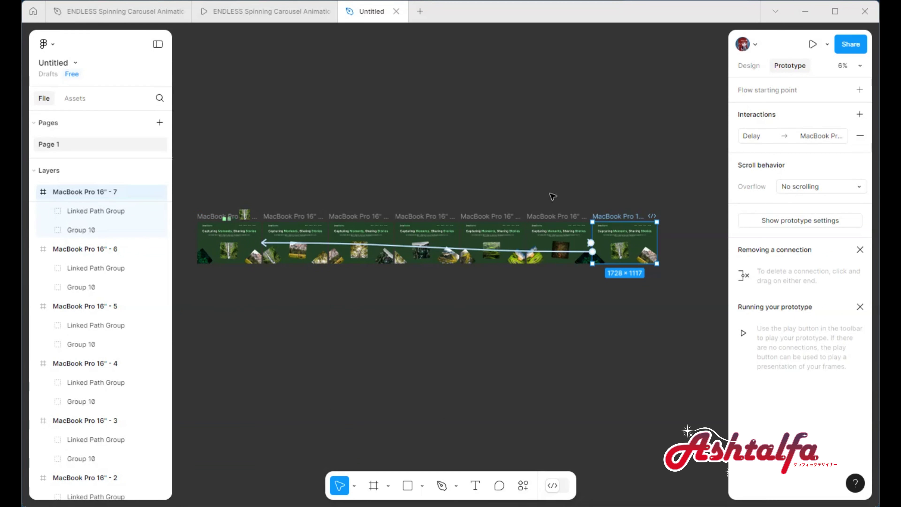
left_click(591, 245)
scroll(641, 260, "up", 5)
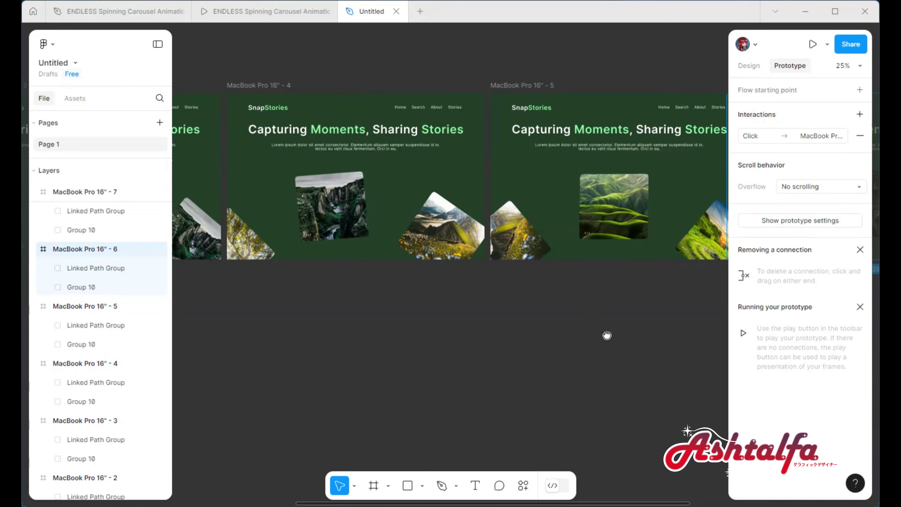
- Switch the triggers on frames 6 and 5 from On click to After delay
left_click(448, 193)
left_click(470, 248)
left_click(458, 397)
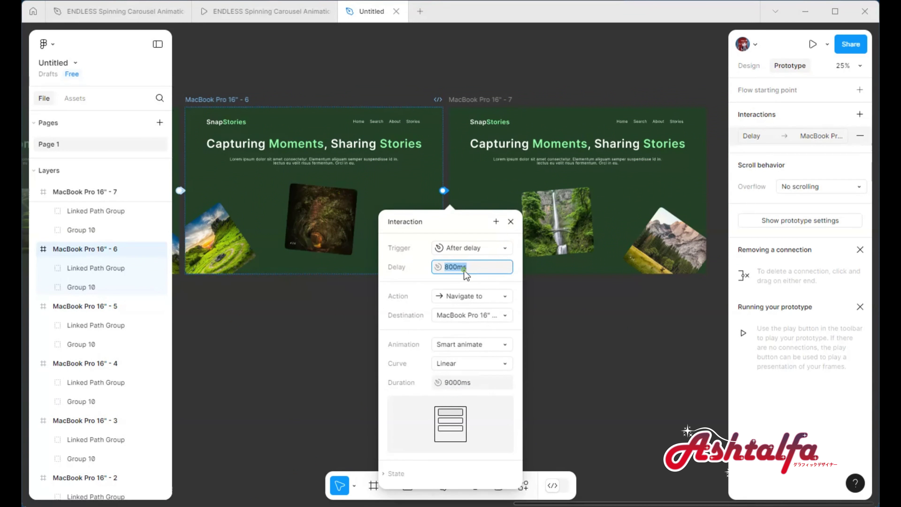
left_click(280, 316)
scroll(534, 271, "left", 5)
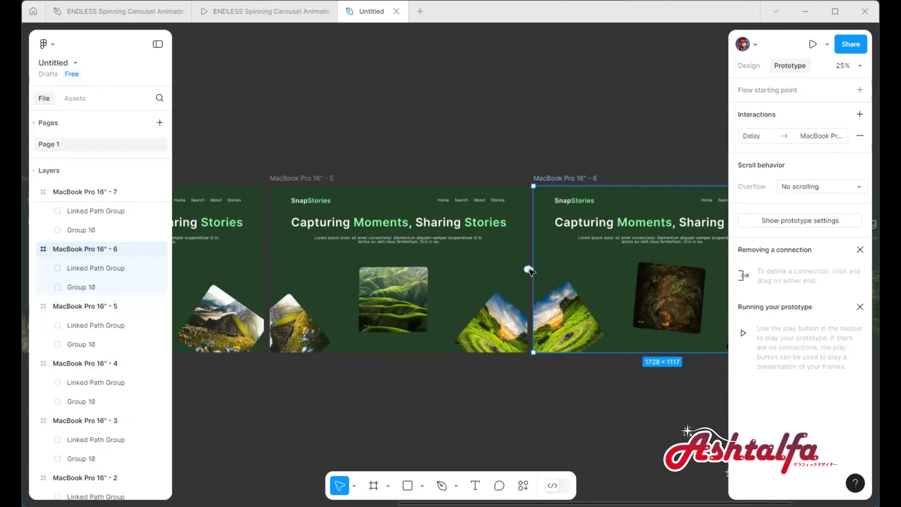
left_click_drag(528, 269, 568, 281)
left_click(557, 327)
left_click(553, 474)
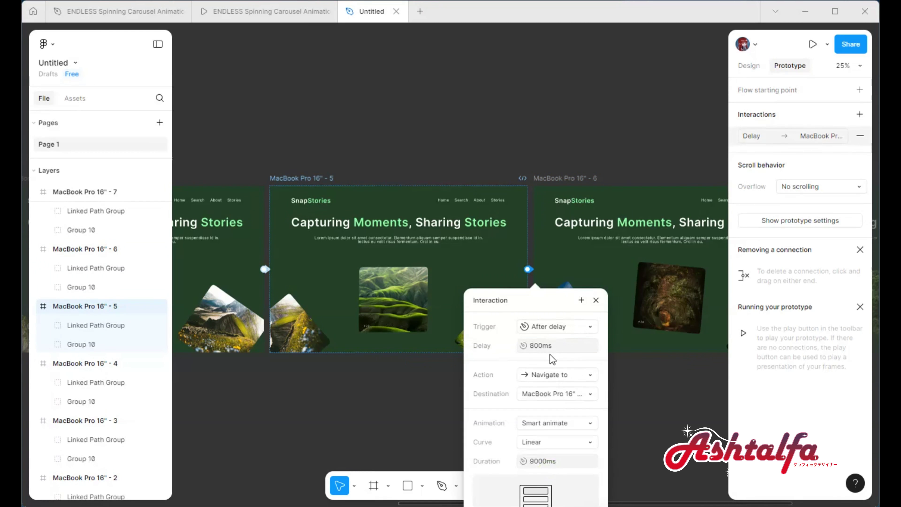
left_click(596, 300)
- Set frames 4 and 3 to advance After delay instead of On click
left_click(265, 270)
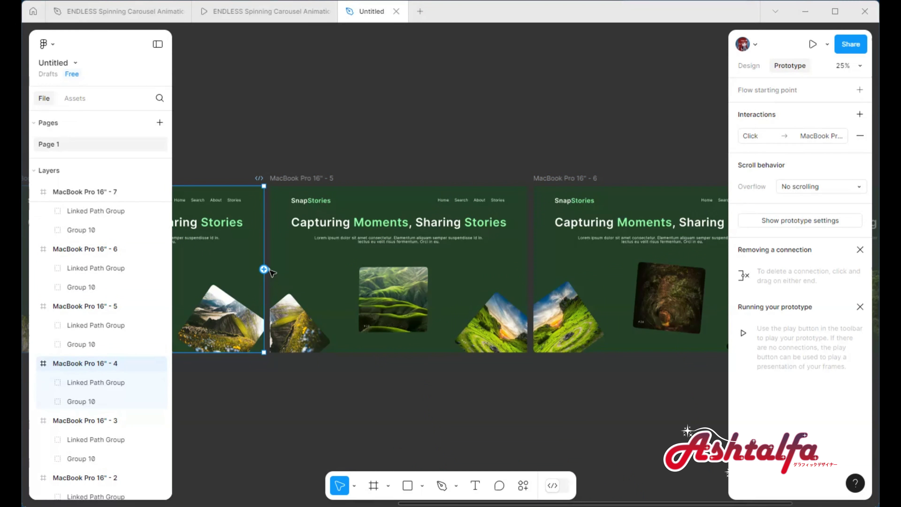
left_click(271, 271)
left_click(313, 327)
left_click(280, 476)
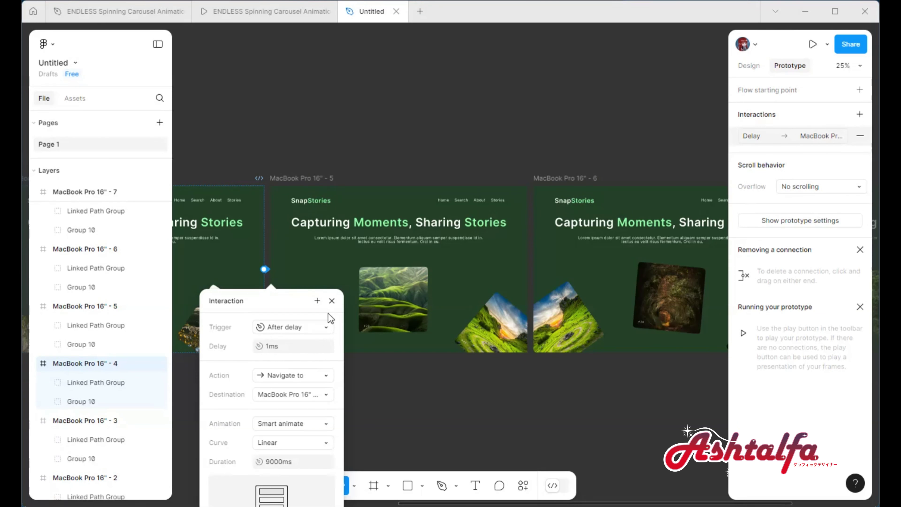
left_click(332, 300)
scroll(422, 355, "left", 5)
scroll(461, 319, "left", 5)
left_click(503, 296)
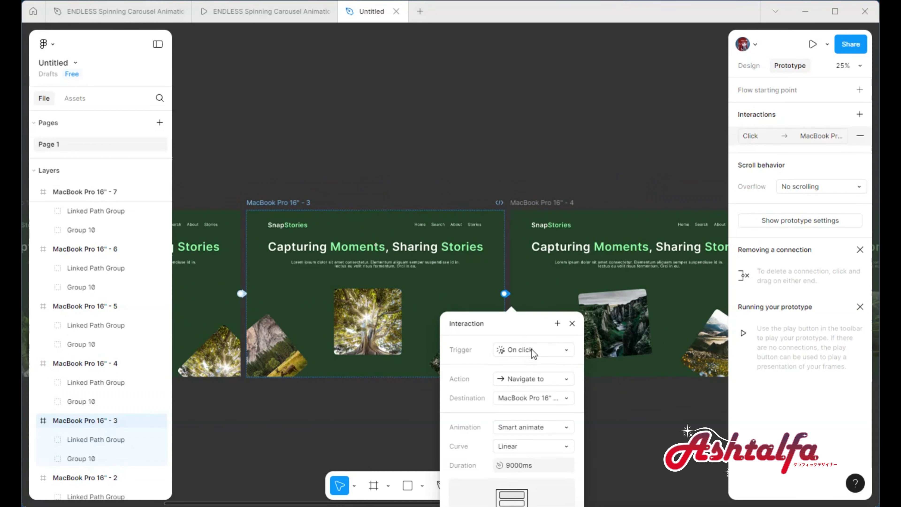
left_click(533, 351)
left_click(517, 372)
scroll(497, 319, "left", 5)
- Make frame 2 advance After delay with a 1ms delay
left_click(355, 249)
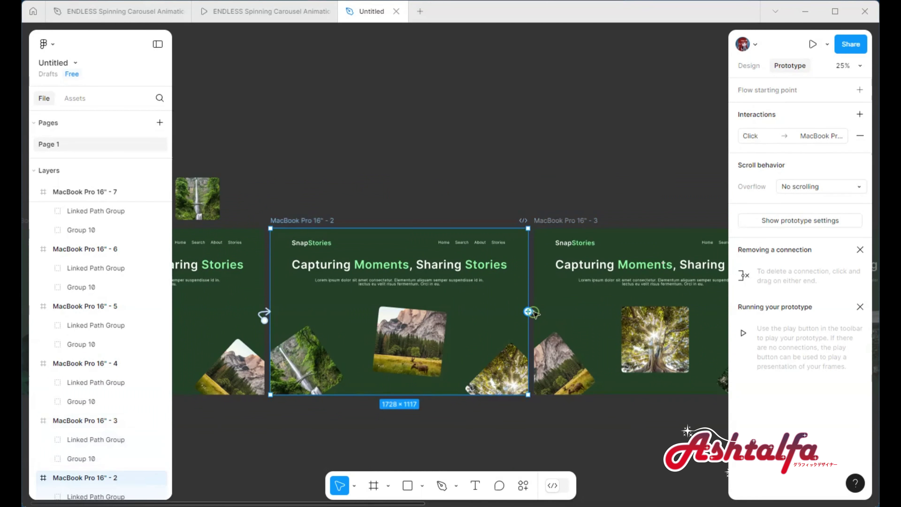
left_click(529, 312)
left_click(559, 368)
left_click(568, 439)
type("1")
key("Escape")
scroll(462, 319, "left", 5)
- Start the prototype presentation (Ctrl+Alt+Enter) to play the spinning carousel
left_click(501, 308)
key("ctrl+alt+Return")
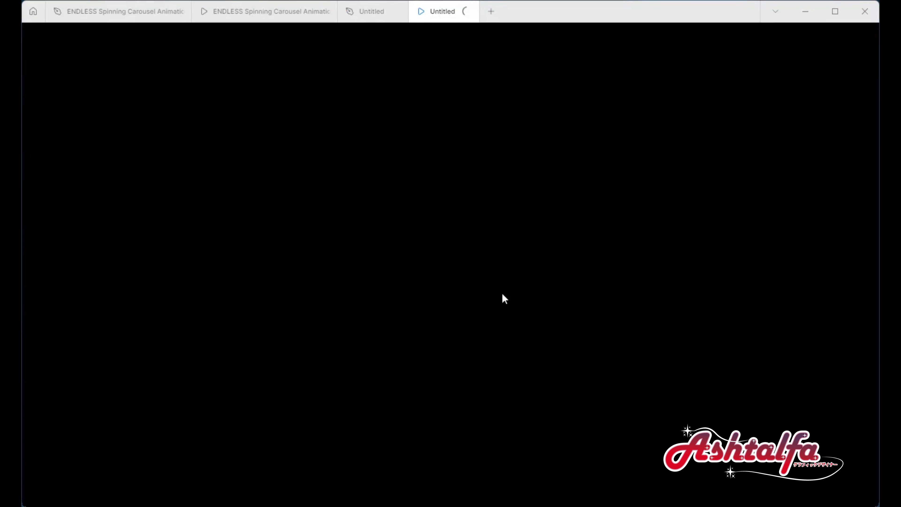